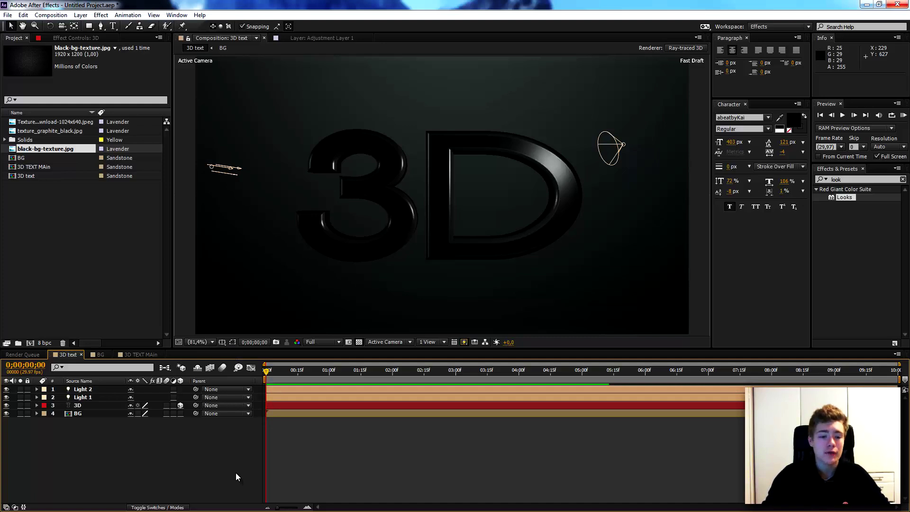
# Play a full-screen RAM preview of the finished spinning glossy 3D text animation.
pyautogui.press('KP_0')
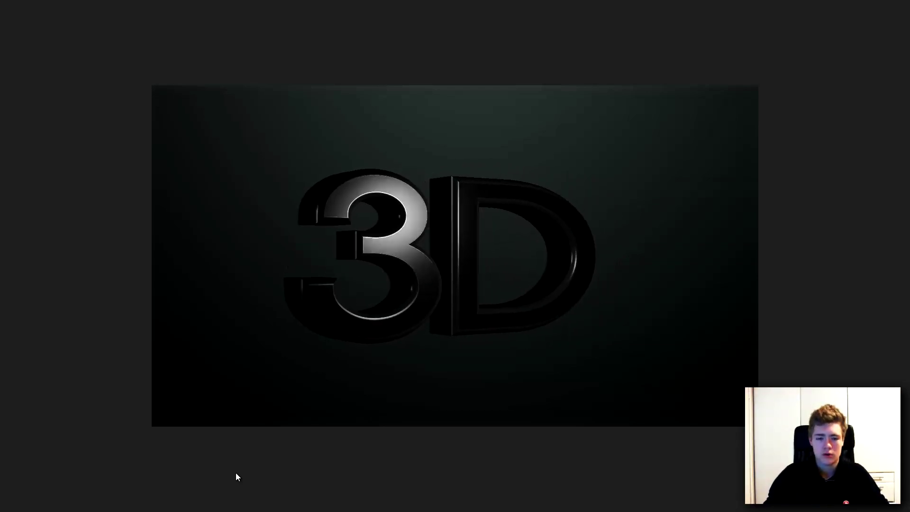
# Stop the preview to return to the 3D TEXT MAin composition.
pyautogui.press('space')
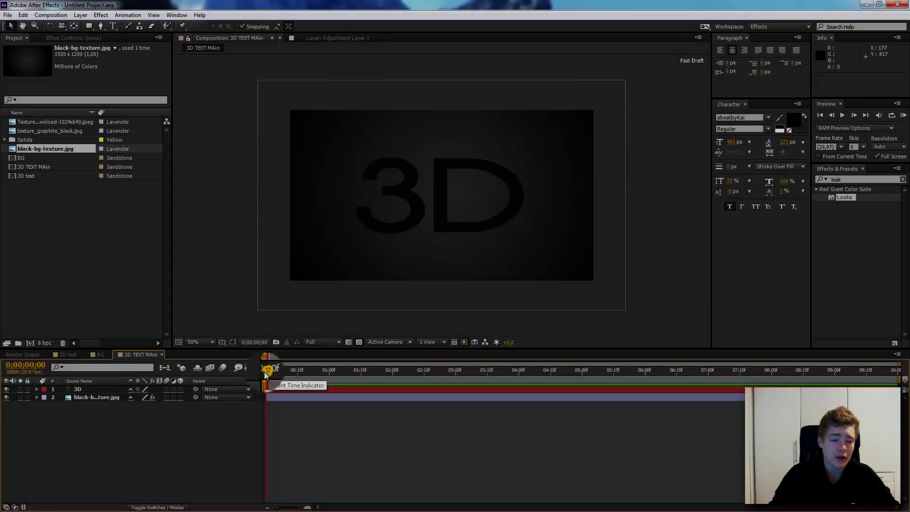
pyautogui.click(112, 389)
pyautogui.click(108, 391)
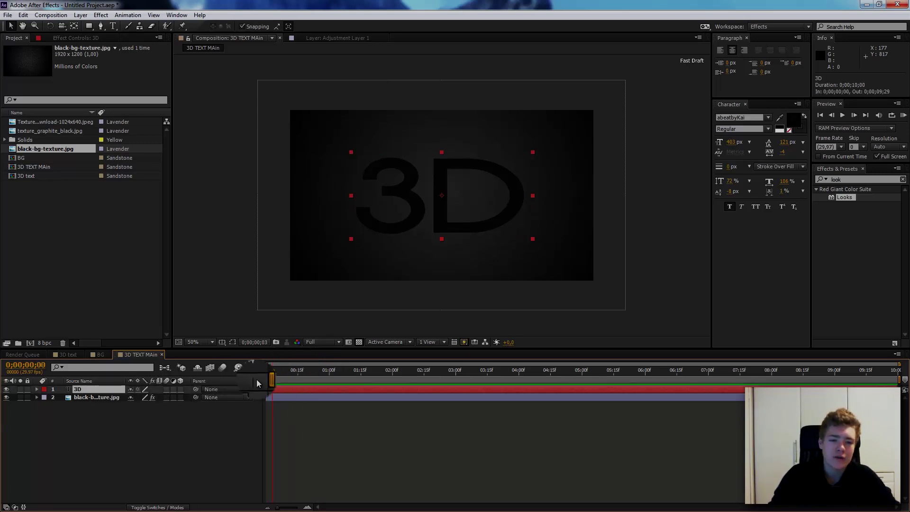
pyautogui.click(107, 448)
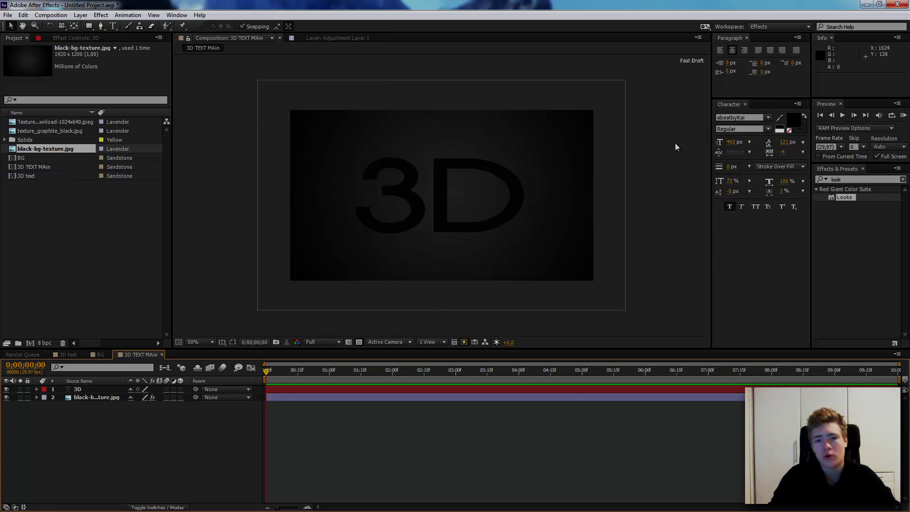
pyautogui.click(766, 119)
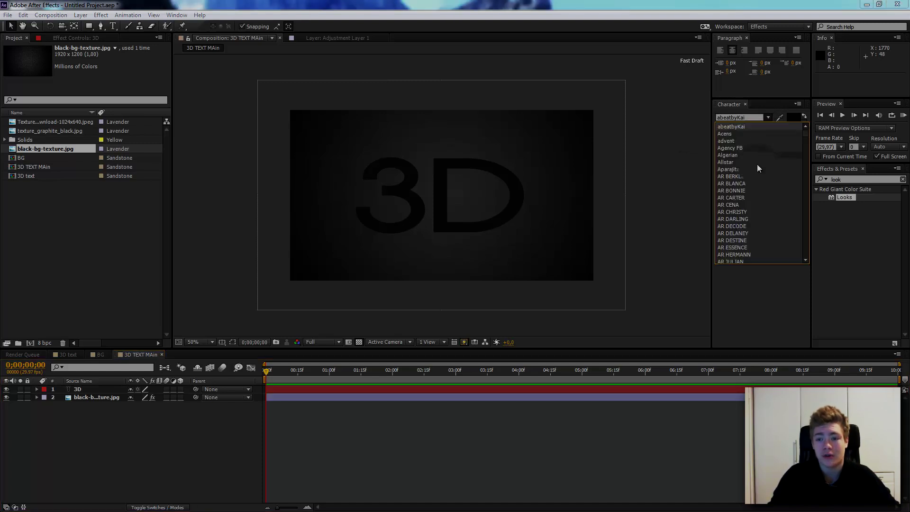
pyautogui.click(759, 125)
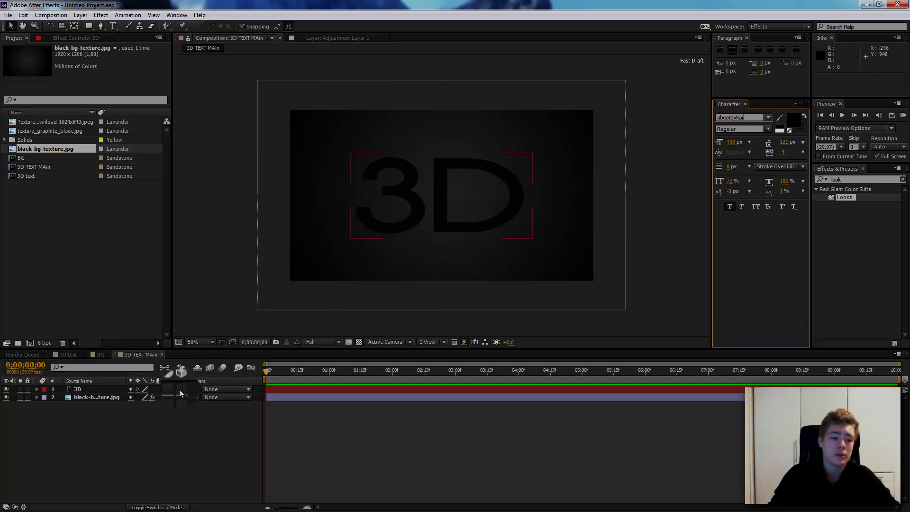
# Back in 3D TEXT MAin, enable the 3D Layer switch on text layer '3D'.
pyautogui.click(67, 356)
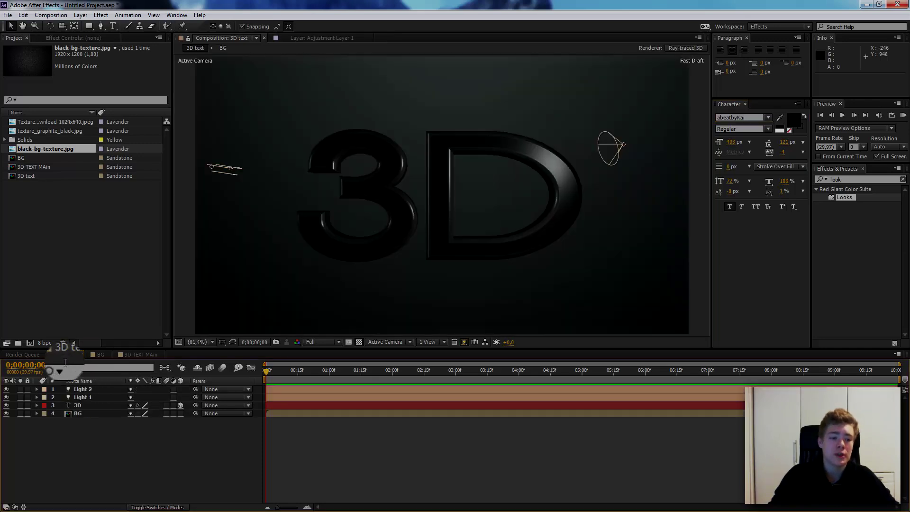
pyautogui.moveTo(153, 367)
pyautogui.mouseDown()
pyautogui.moveTo(132, 363)
pyautogui.moveTo(138, 357)
pyautogui.mouseUp()
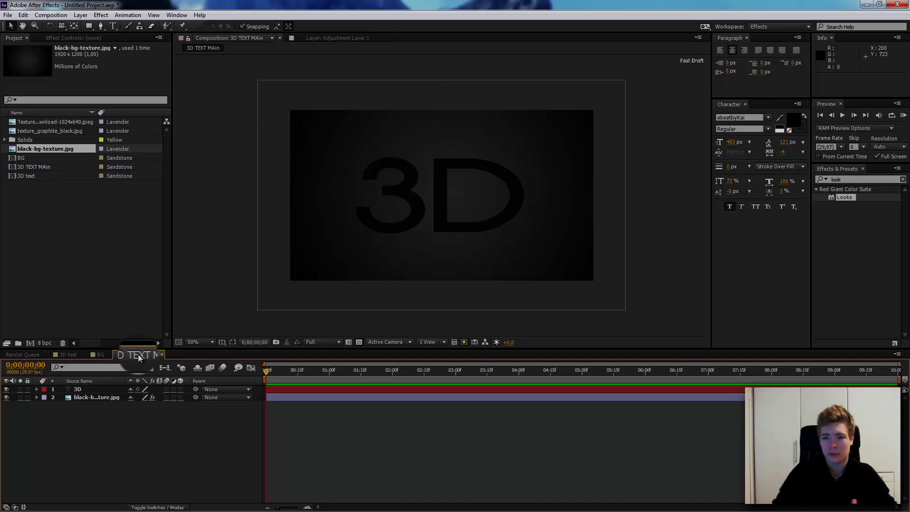
pyautogui.click(171, 389)
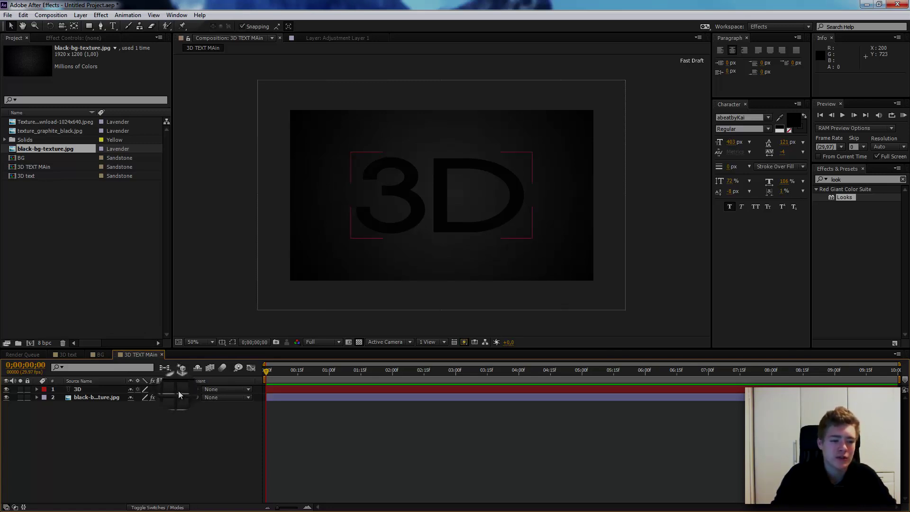
pyautogui.click(178, 390)
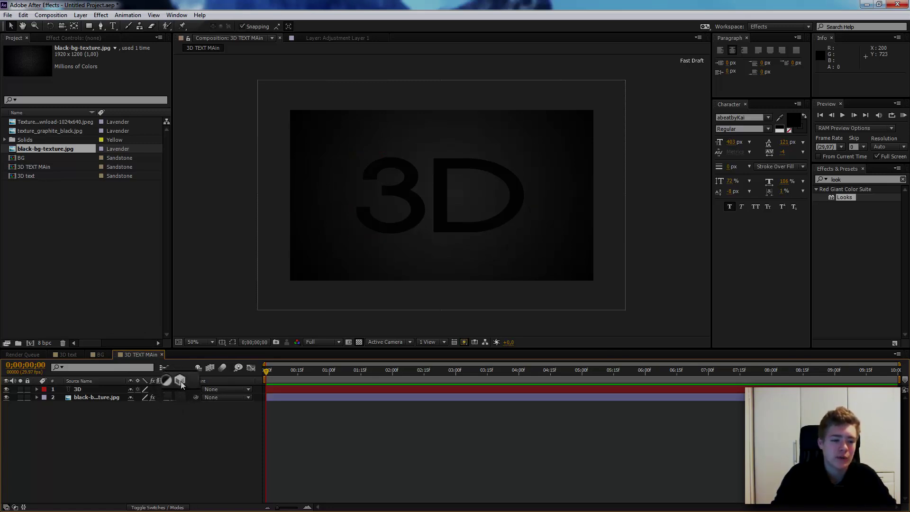
pyautogui.click(166, 509)
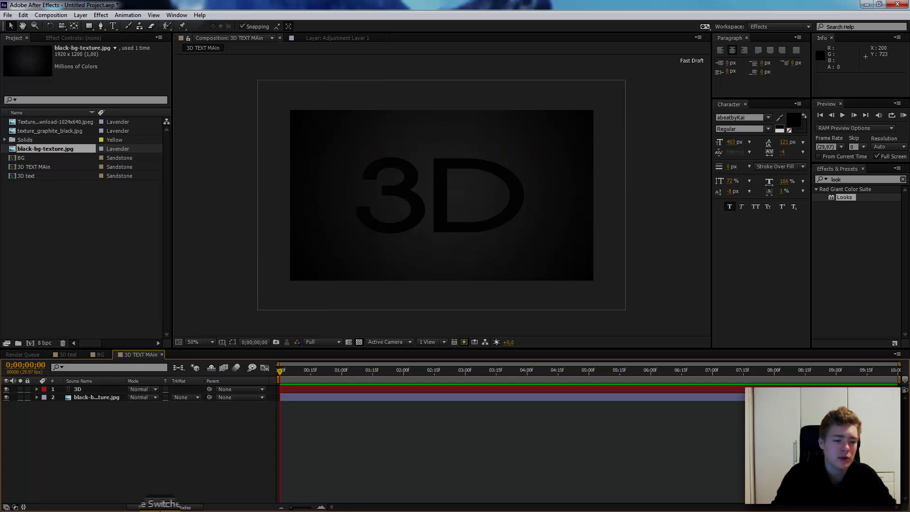
pyautogui.click(168, 509)
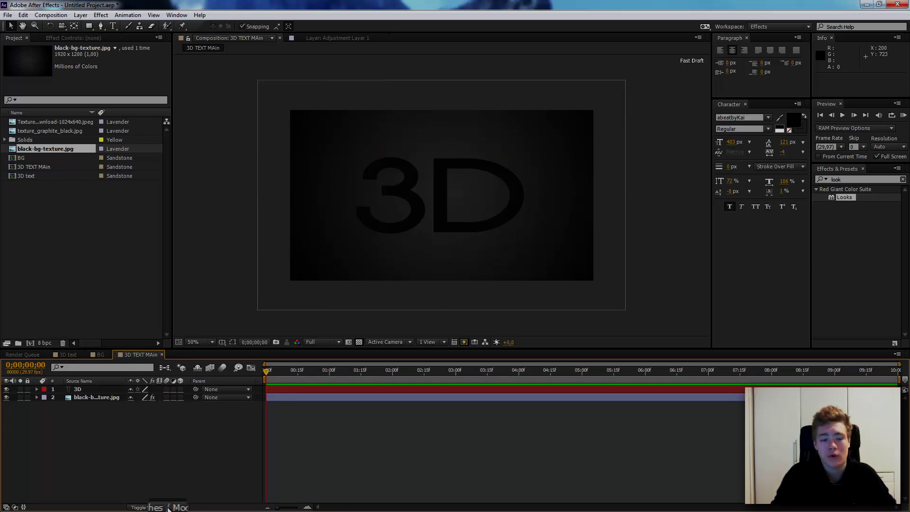
pyautogui.click(179, 391)
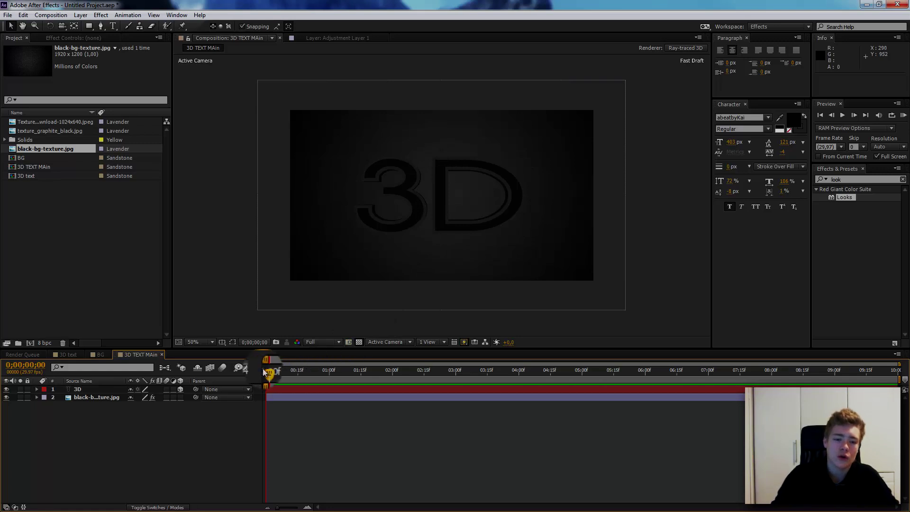
pyautogui.moveTo(263, 369); pyautogui.dragTo(232, 370)
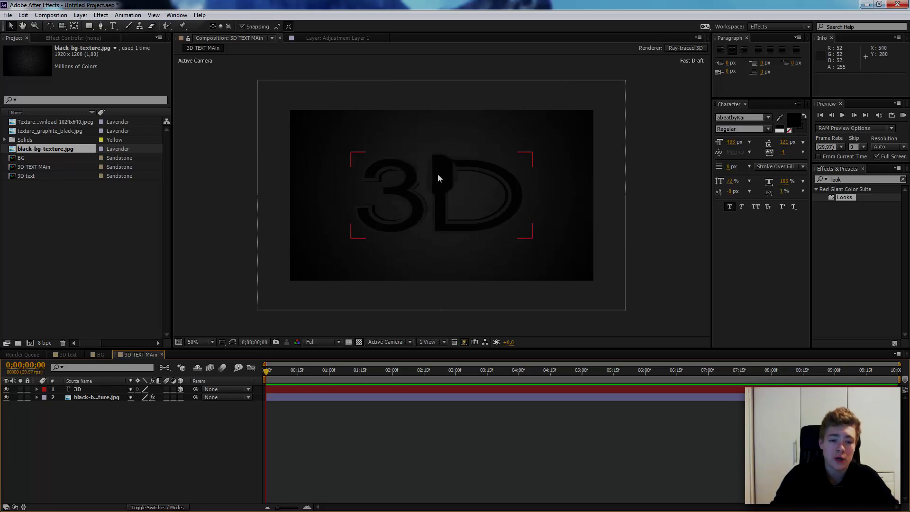
# Switch the composition's renderer to Ray-traced 3D in Composition Settings.
pyautogui.click(682, 49)
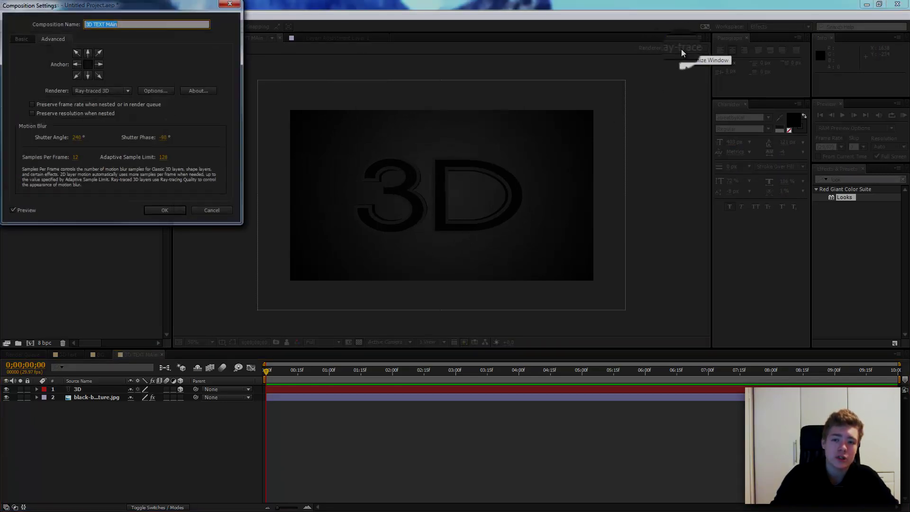
pyautogui.click(126, 92)
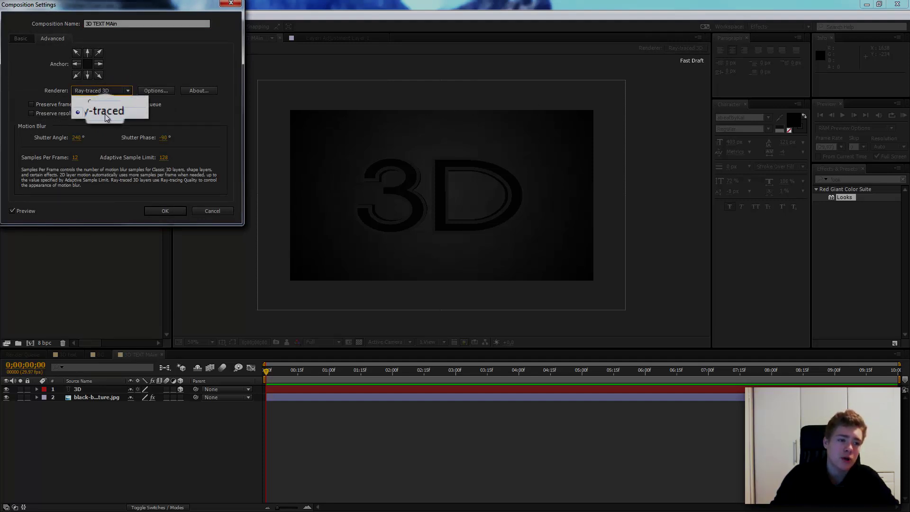
pyautogui.click(105, 116)
pyautogui.click(169, 211)
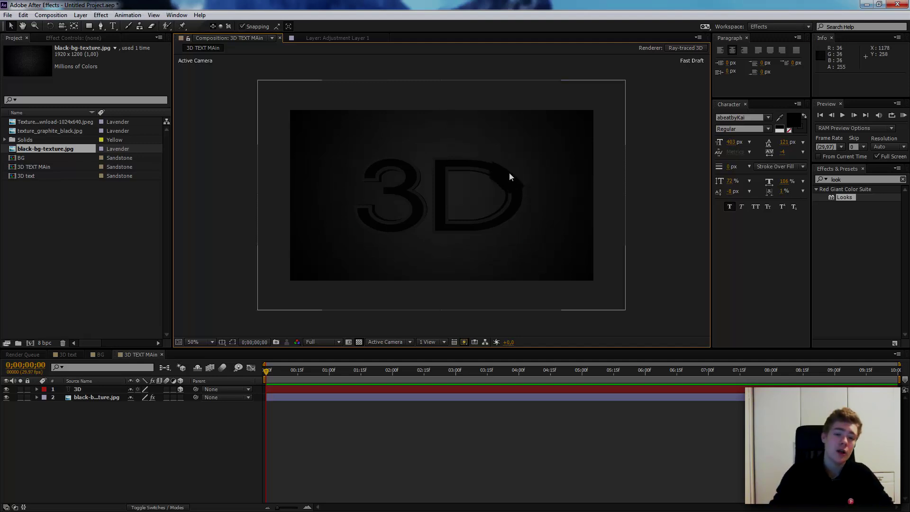
# Inspect the '3D' layer's Geometry Options: Convex bevel, 10.0 bevel depth, 50.0 extrusion.
pyautogui.click(37, 389)
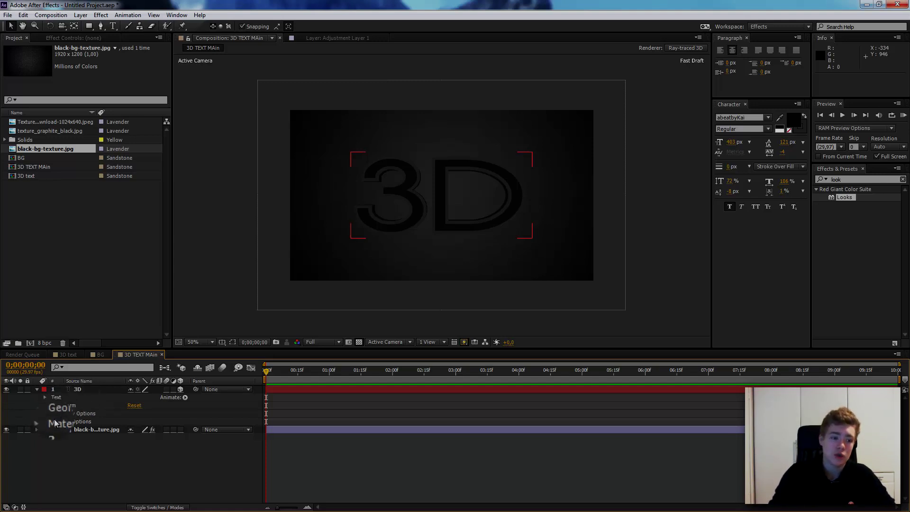
pyautogui.click(45, 414)
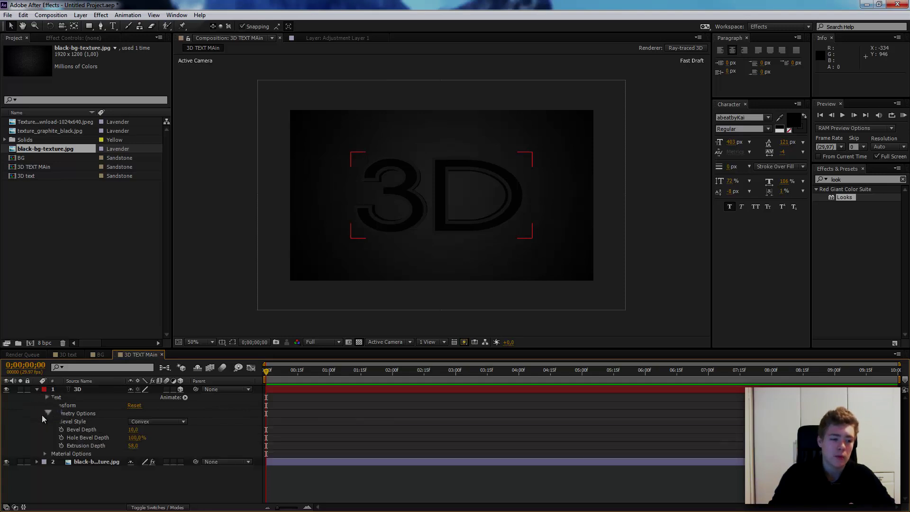
pyautogui.click(44, 414)
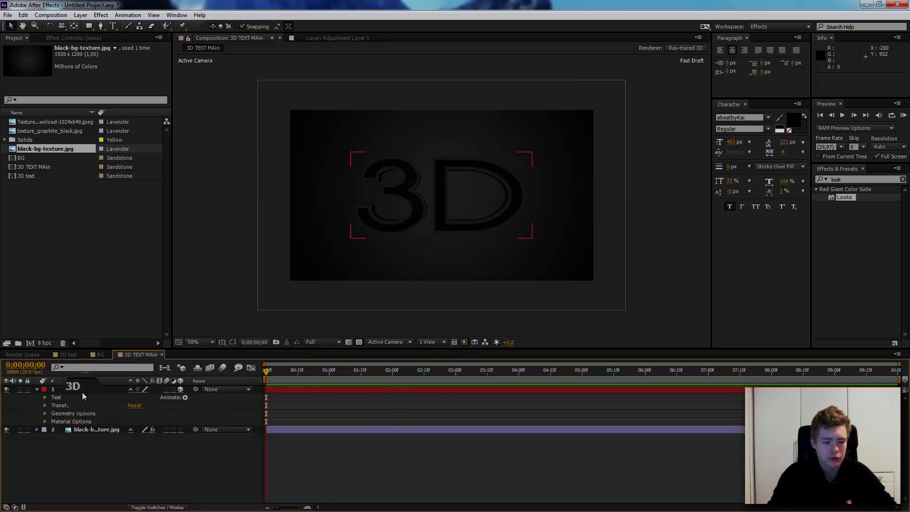
# Scrub the text layer's Y Rotation to 313° to reveal its extruded depth.
pyautogui.press('r')
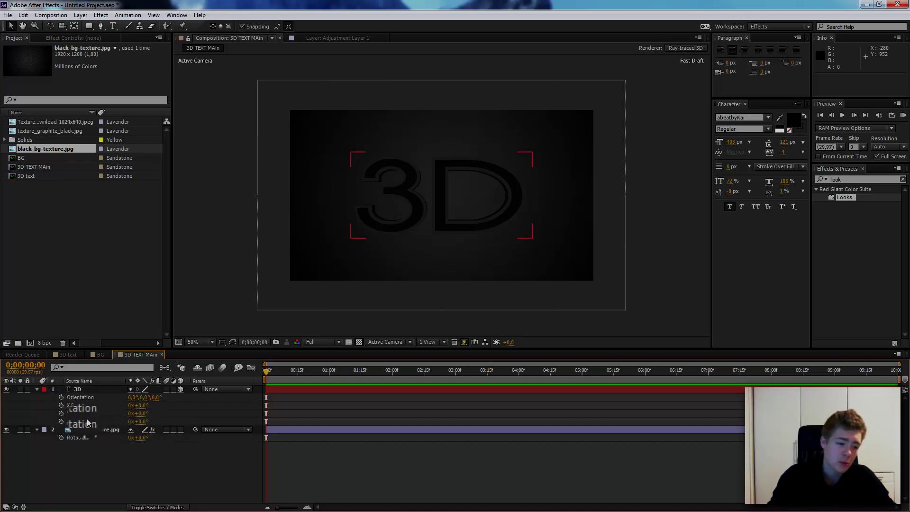
pyautogui.moveTo(141, 413); pyautogui.dragTo(366, 423)
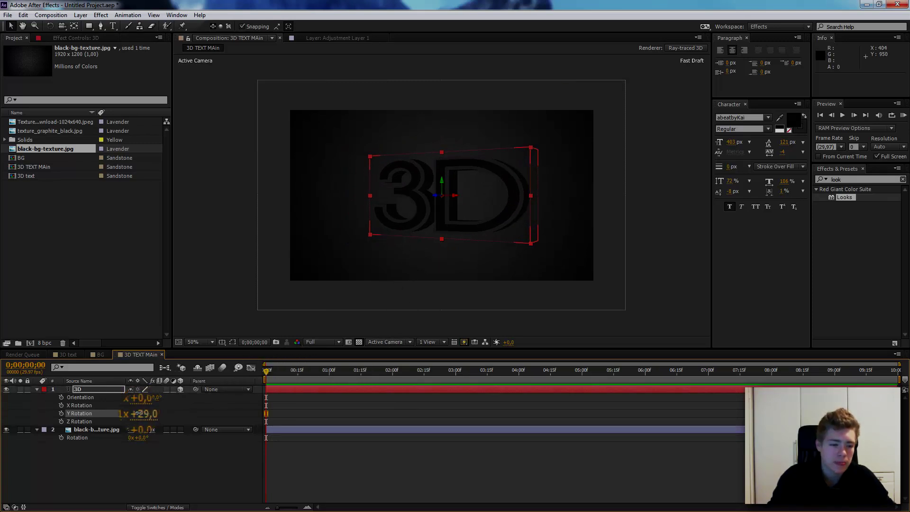
pyautogui.moveTo(139, 414); pyautogui.dragTo(115, 419)
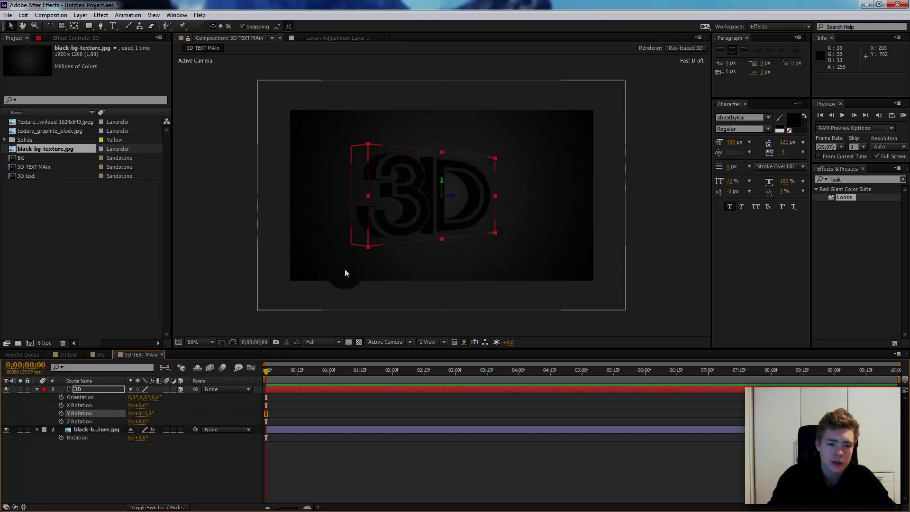
pyautogui.scroll(3, 349, 264)
pyautogui.scroll(-1, 349, 265)
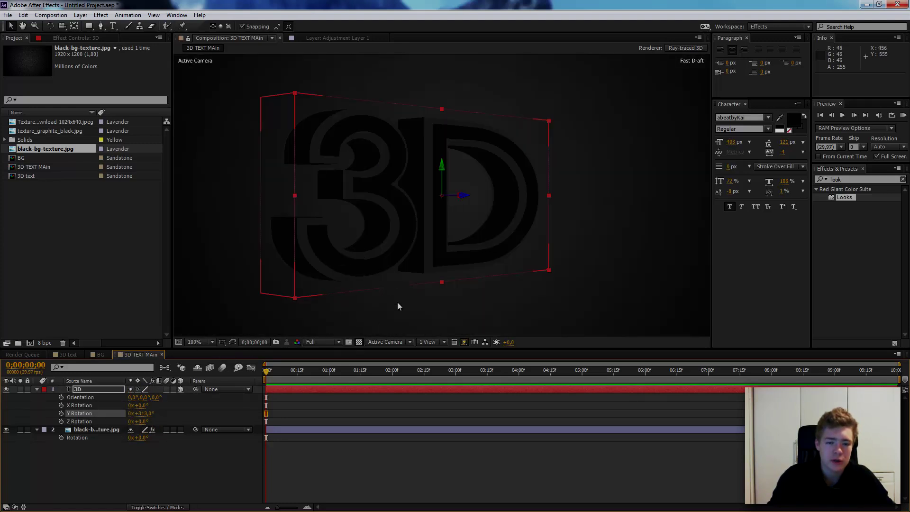
pyautogui.click(170, 466)
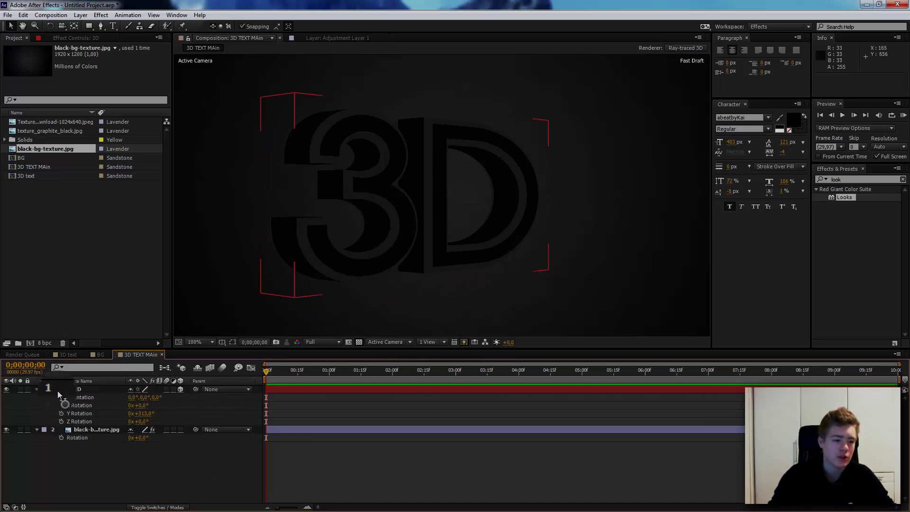
pyautogui.click(37, 390)
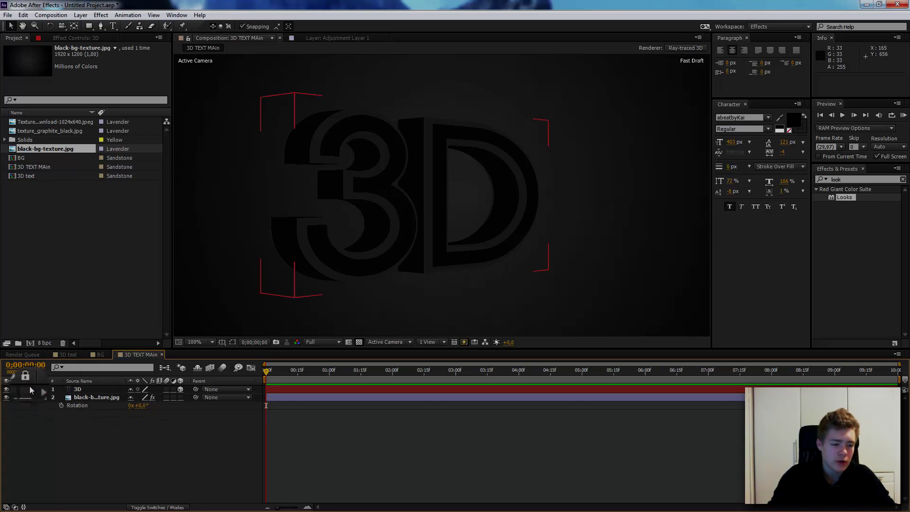
pyautogui.click(37, 389)
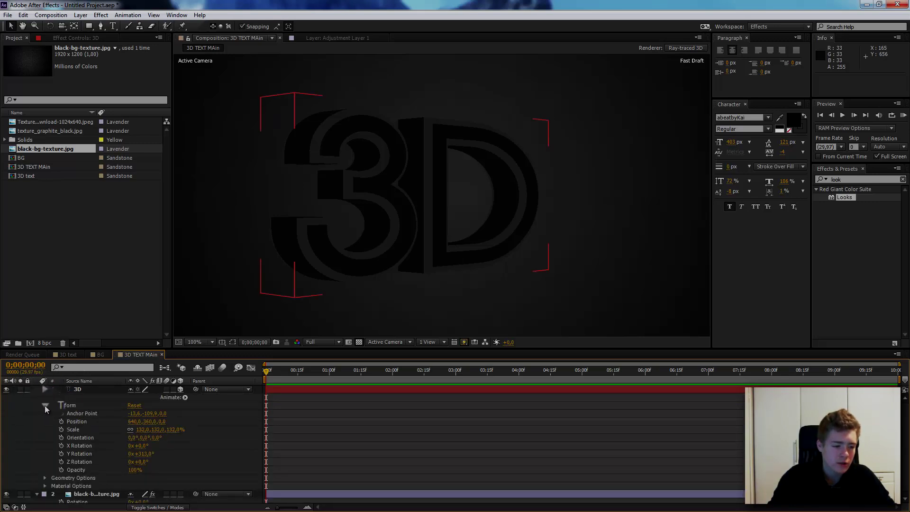
# Try the None bevel style on the text, then switch back to Convex.
pyautogui.click(44, 405)
pyautogui.click(44, 413)
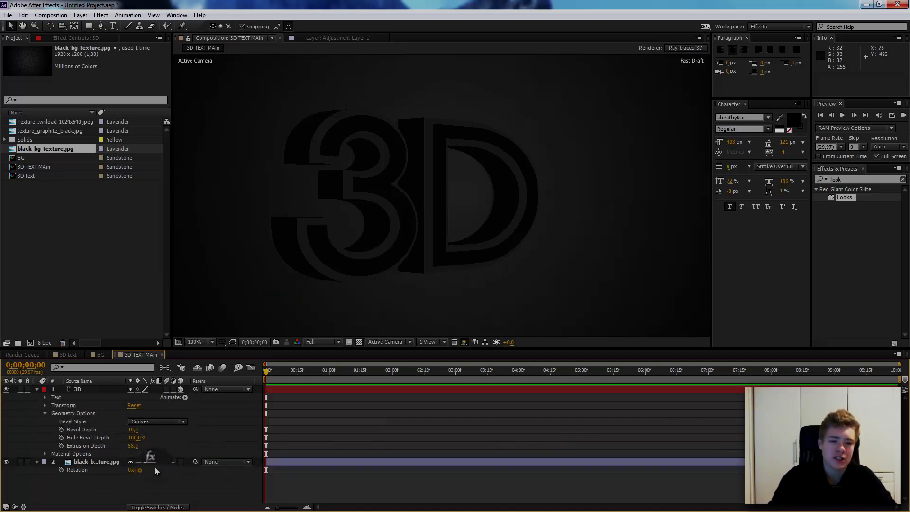
pyautogui.click(153, 420)
pyautogui.click(147, 430)
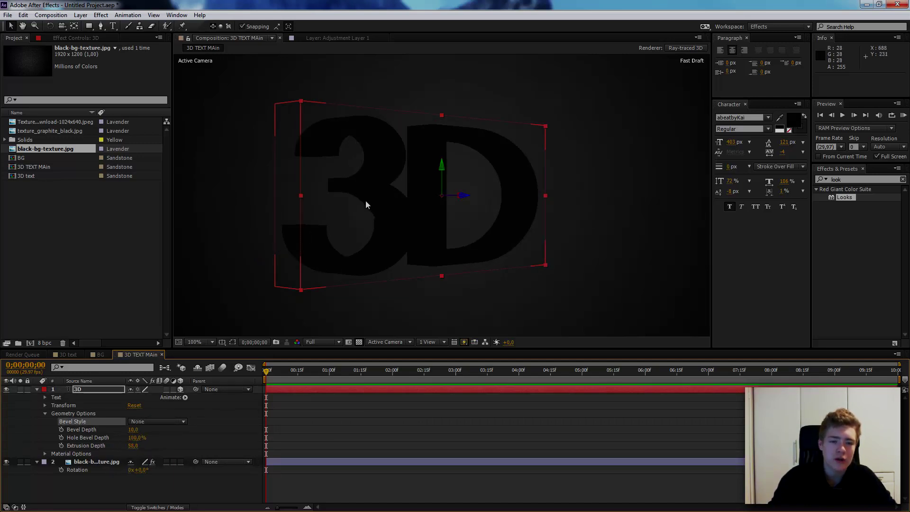
pyautogui.click(169, 422)
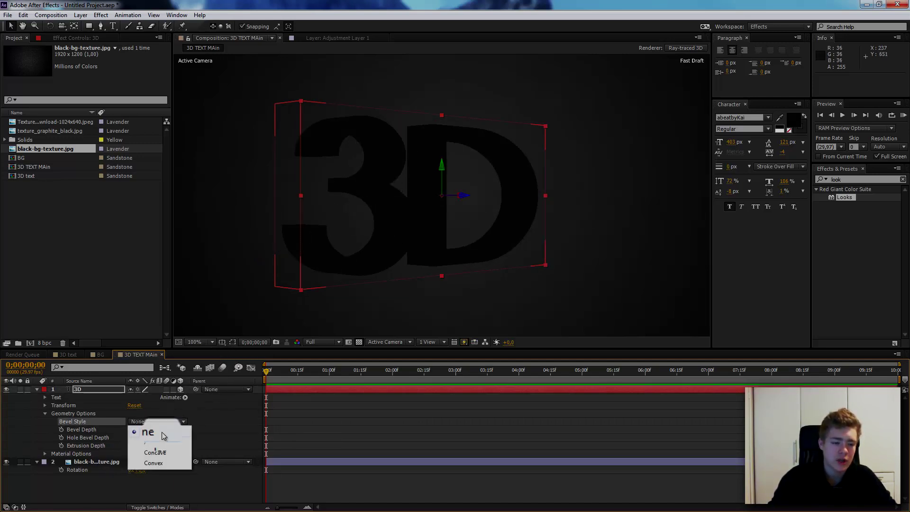
pyautogui.click(154, 463)
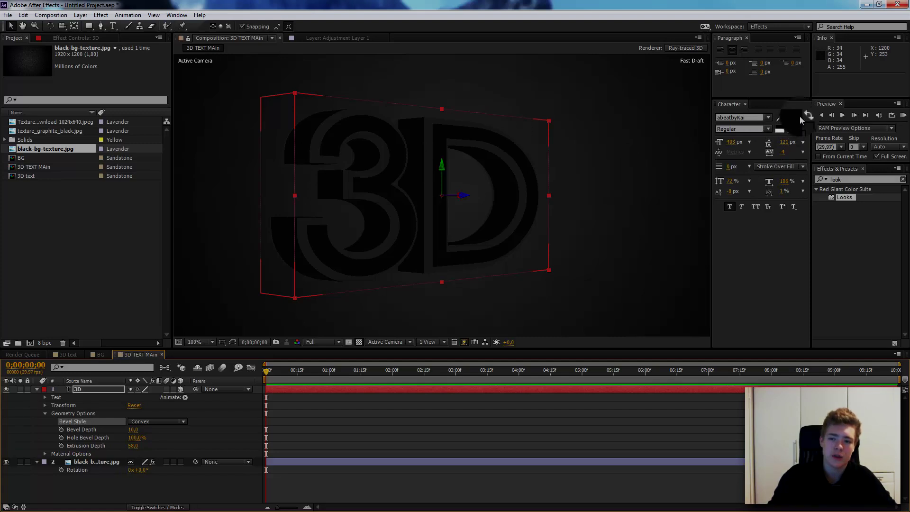
# Preview a bright red text colour, then cancel to keep the dark text.
pyautogui.click(804, 130)
pyautogui.click(805, 131)
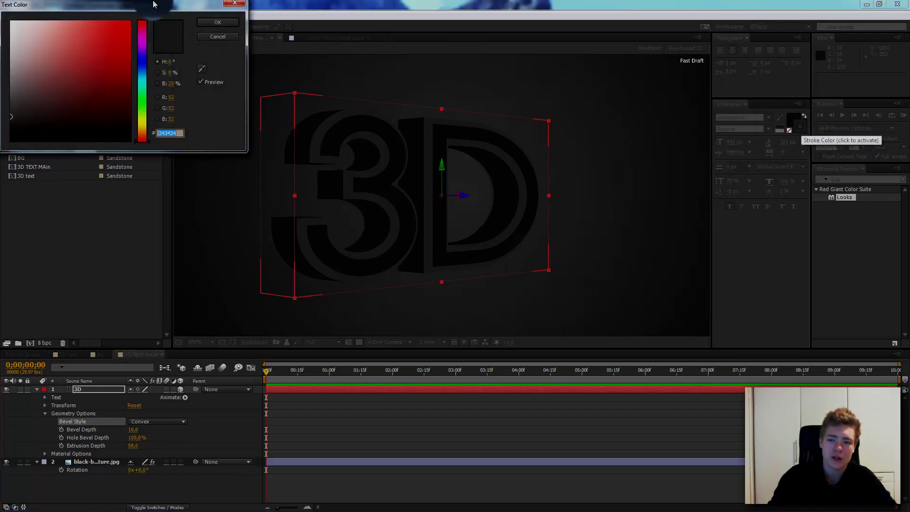
pyautogui.moveTo(78, 50)
pyautogui.mouseDown()
pyautogui.moveTo(89, 61)
pyautogui.moveTo(130, 29)
pyautogui.mouseUp()
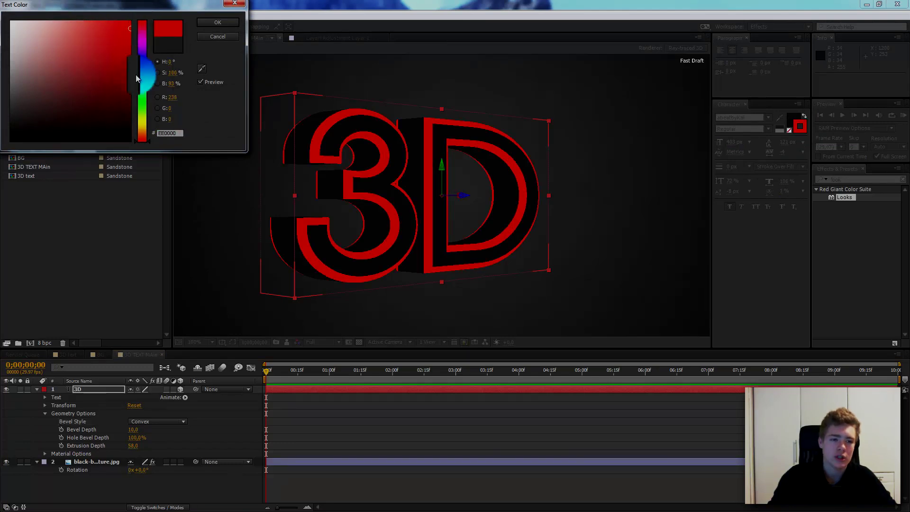
pyautogui.click(228, 37)
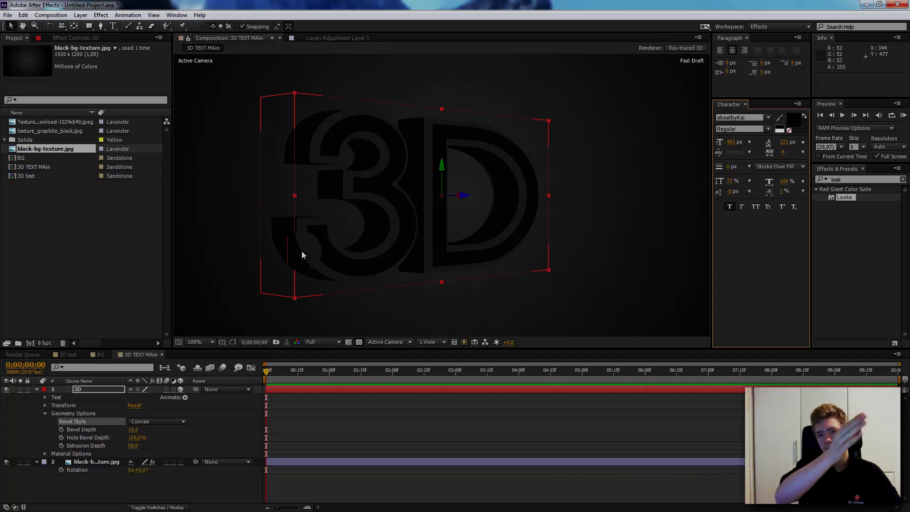
pyautogui.click(167, 419)
pyautogui.click(169, 454)
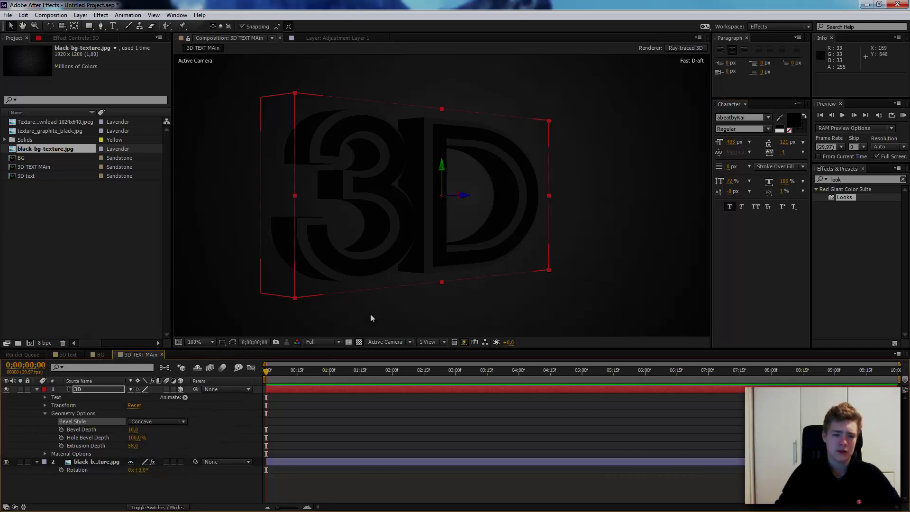
pyautogui.moveTo(276, 393); pyautogui.dragTo(284, 392)
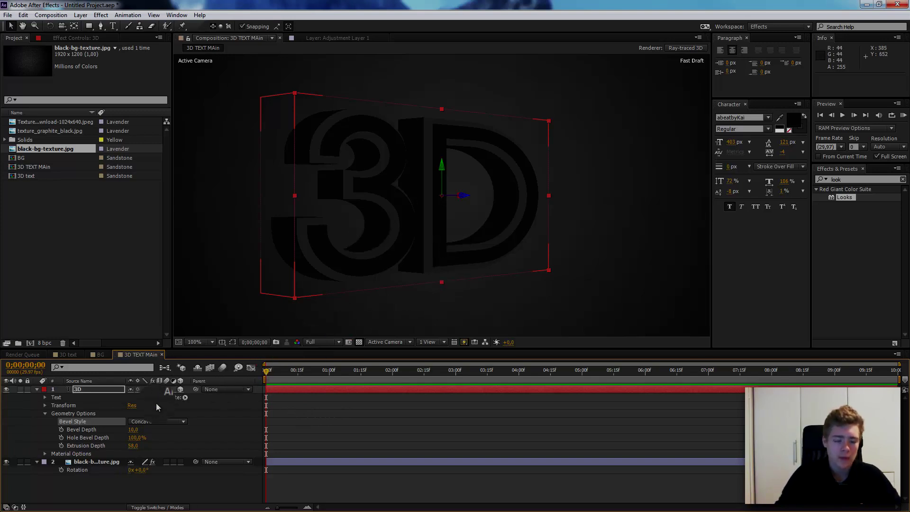
pyautogui.click(149, 419)
pyautogui.click(153, 459)
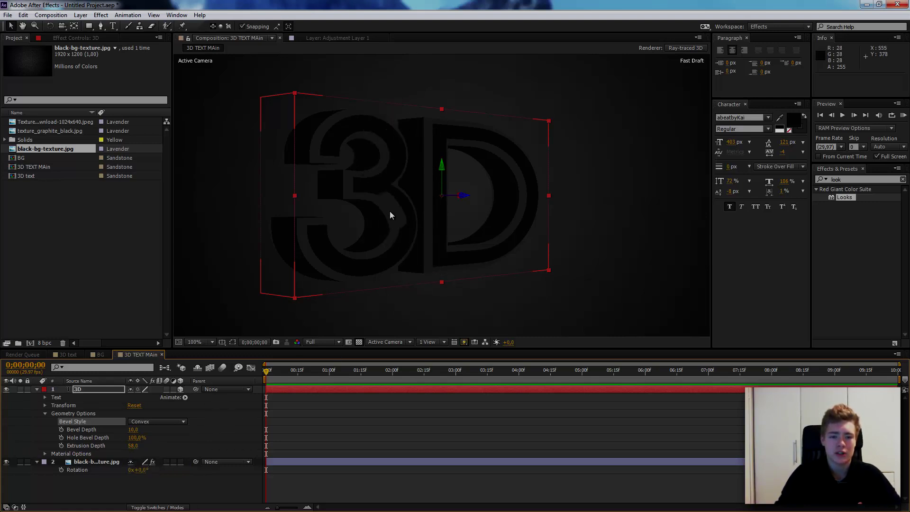
pyautogui.click(161, 421)
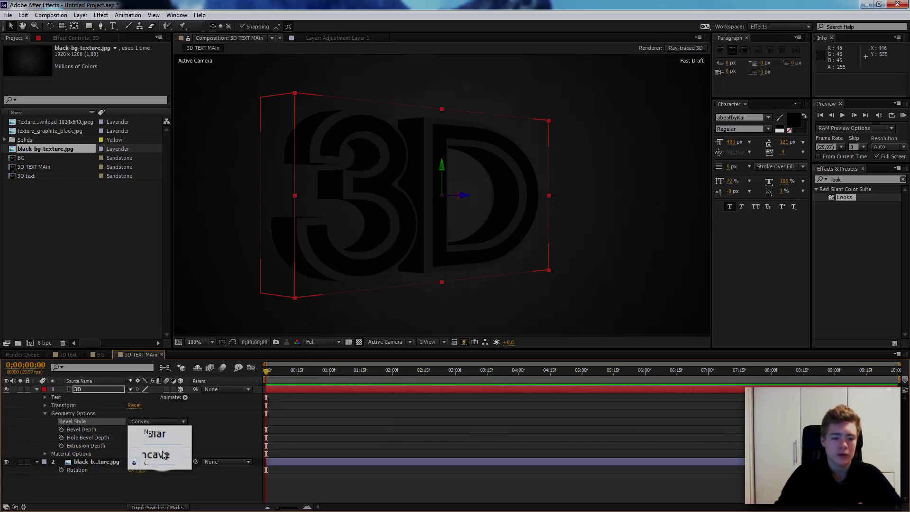
pyautogui.click(163, 455)
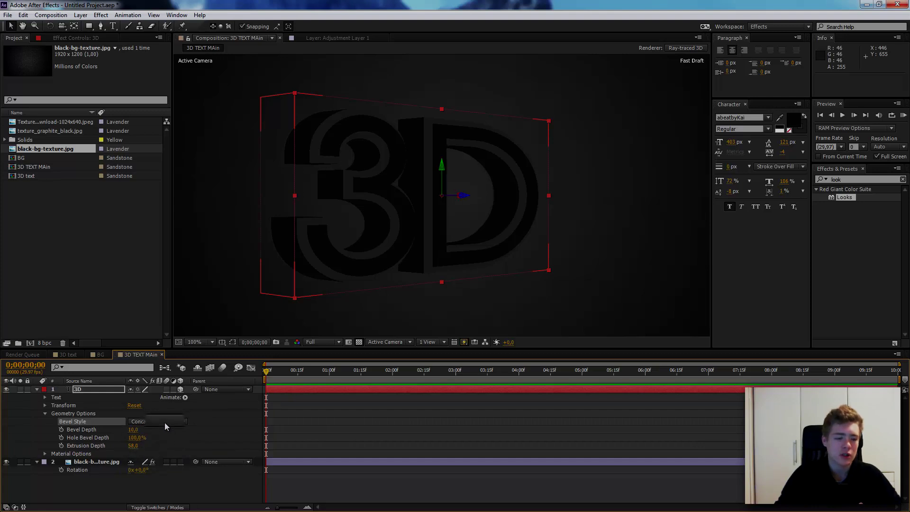
pyautogui.click(165, 421)
pyautogui.click(158, 459)
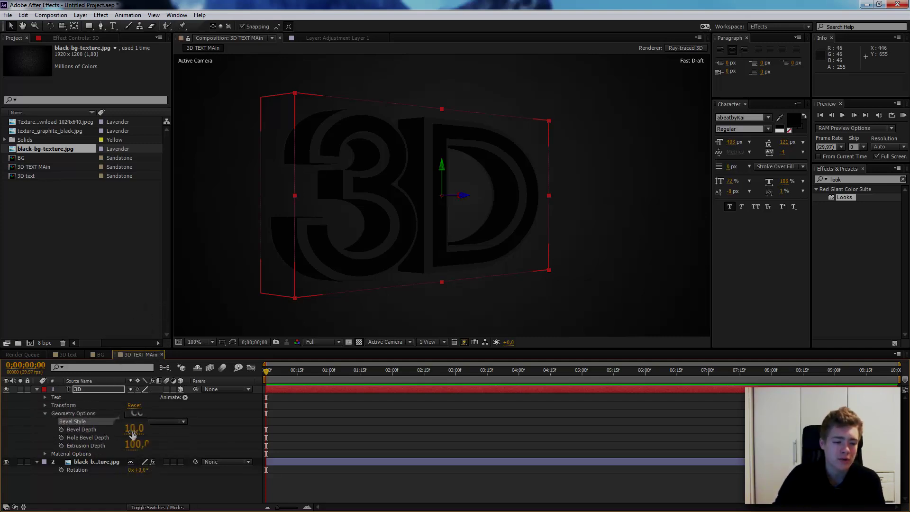
pyautogui.moveTo(133, 429); pyautogui.dragTo(43, 430)
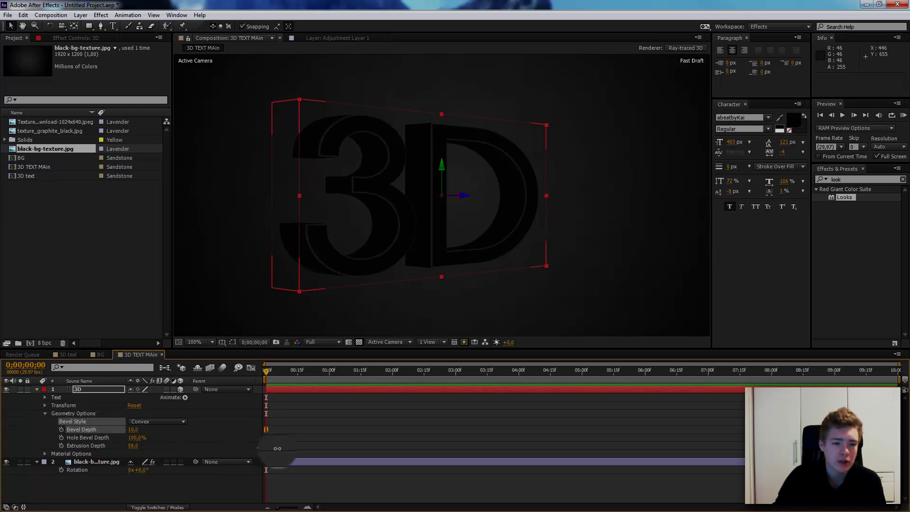
pyautogui.moveTo(43, 429); pyautogui.dragTo(101, 429)
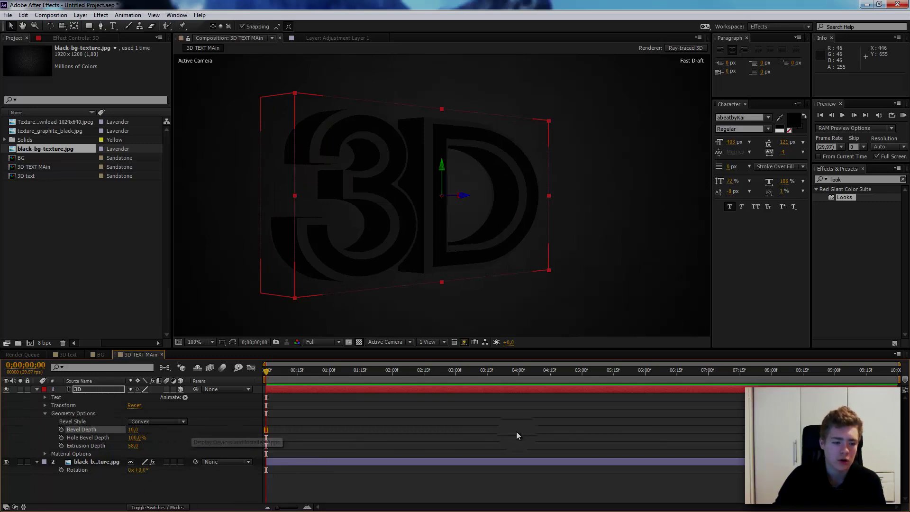
pyautogui.moveTo(133, 430); pyautogui.dragTo(142, 429)
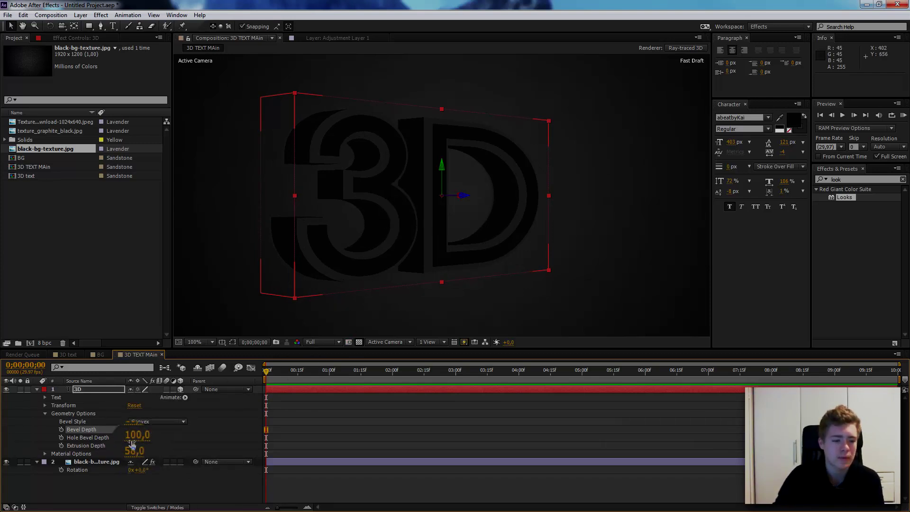
pyautogui.moveTo(132, 441)
pyautogui.mouseDown()
pyautogui.moveTo(108, 443)
pyautogui.moveTo(166, 443)
pyautogui.mouseUp()
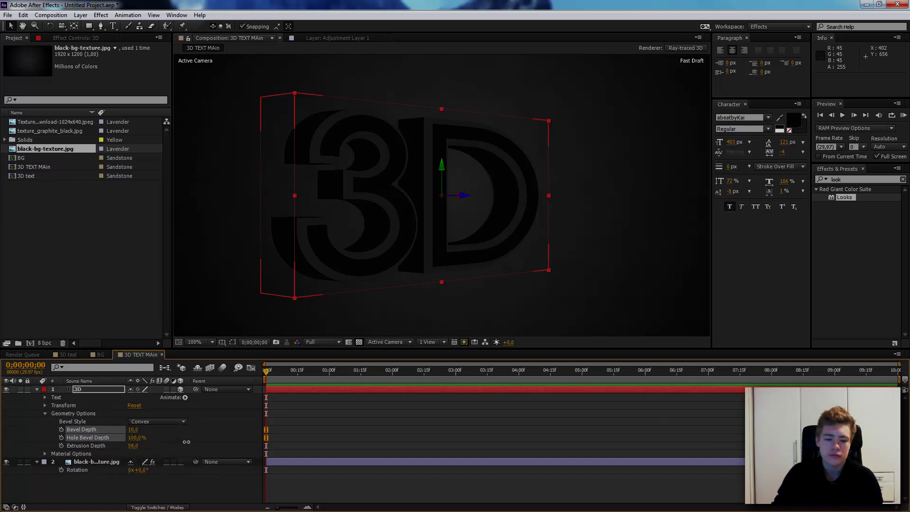
pyautogui.moveTo(186, 442); pyautogui.dragTo(183, 442)
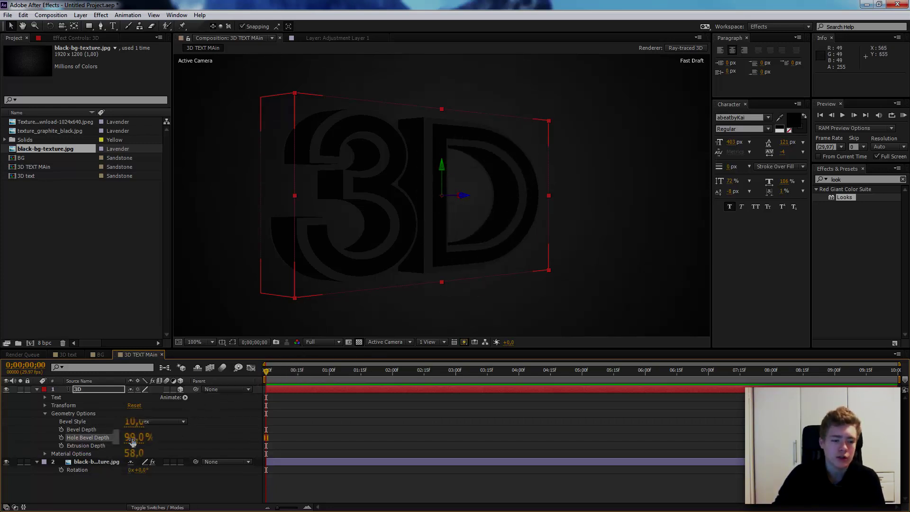
pyautogui.moveTo(134, 437)
pyautogui.mouseDown()
pyautogui.moveTo(177, 437)
pyautogui.moveTo(127, 438)
pyautogui.mouseUp()
pyautogui.moveTo(181, 471); pyautogui.dragTo(376, 472)
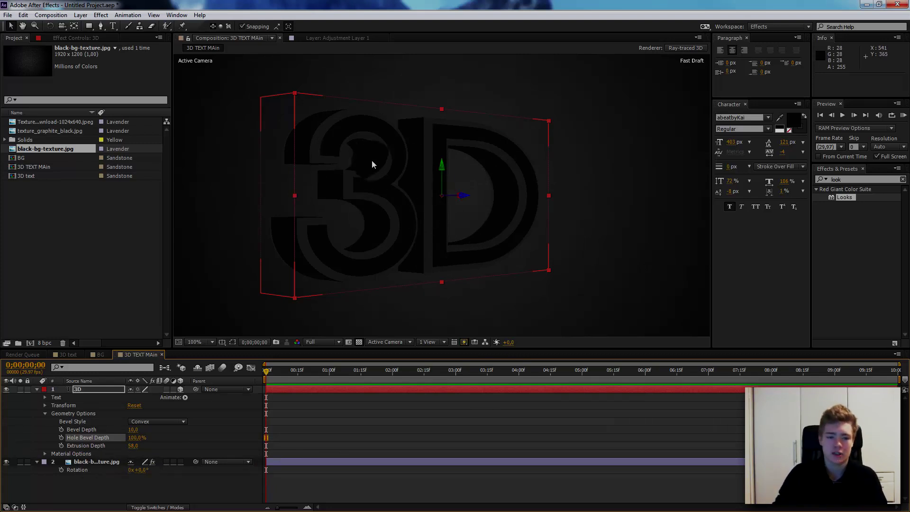
pyautogui.moveTo(131, 436); pyautogui.dragTo(167, 436)
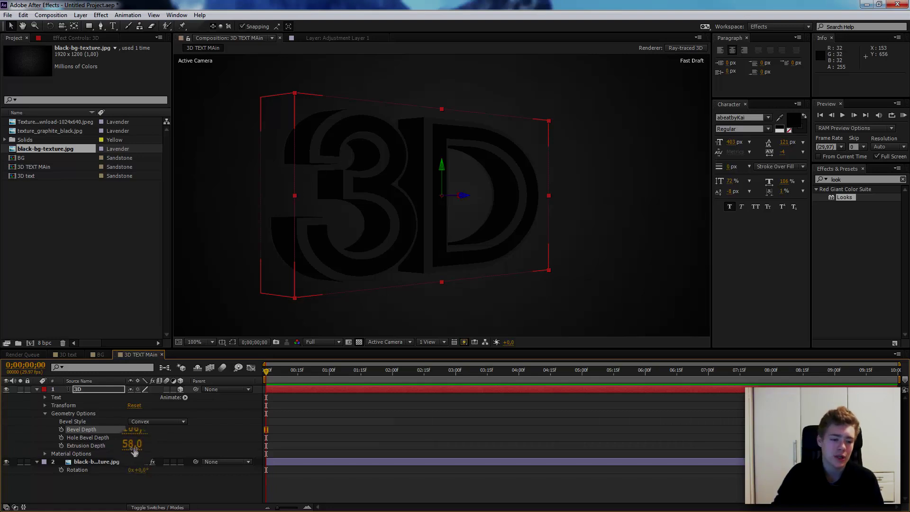
# Try flat and much deeper extrusions, then set Extrusion Depth back to 50.
pyautogui.moveTo(134, 450); pyautogui.dragTo(83, 448)
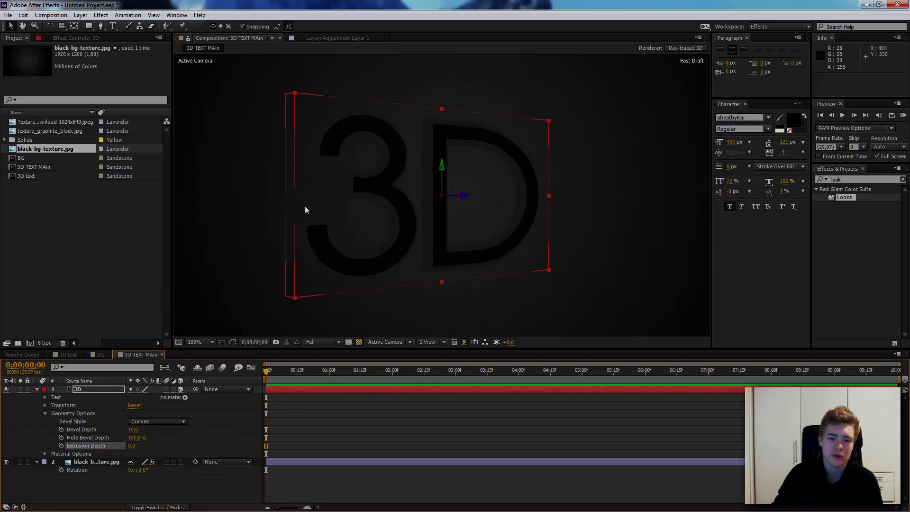
pyautogui.moveTo(131, 450); pyautogui.dragTo(176, 465)
pyautogui.click(134, 446)
pyautogui.write('50')
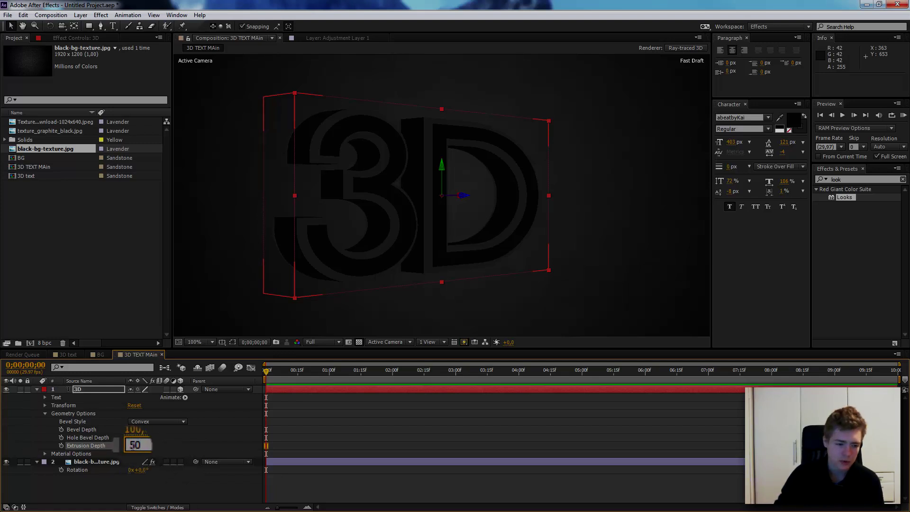
pyautogui.press('Return')
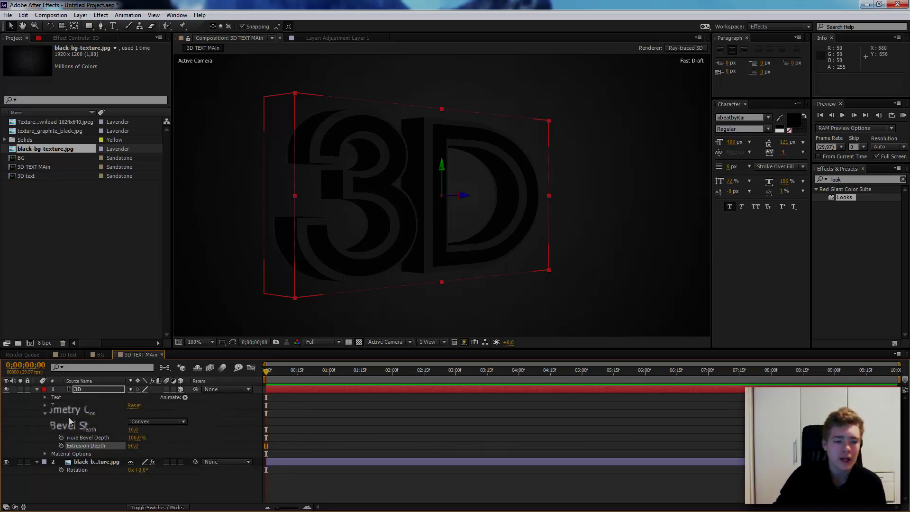
# Rotate the text to about 1x+248° on Y and shift it slightly left.
pyautogui.click(45, 414)
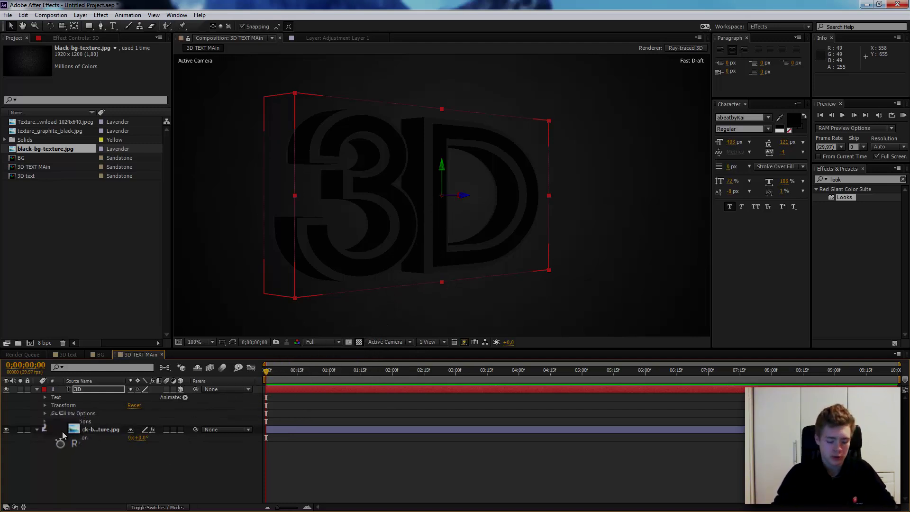
pyautogui.press('r')
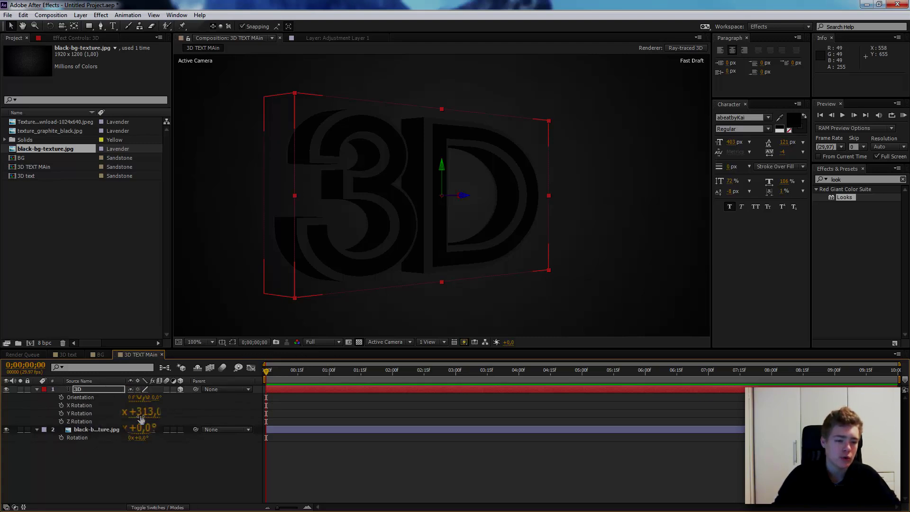
pyautogui.moveTo(142, 413); pyautogui.dragTo(325, 445)
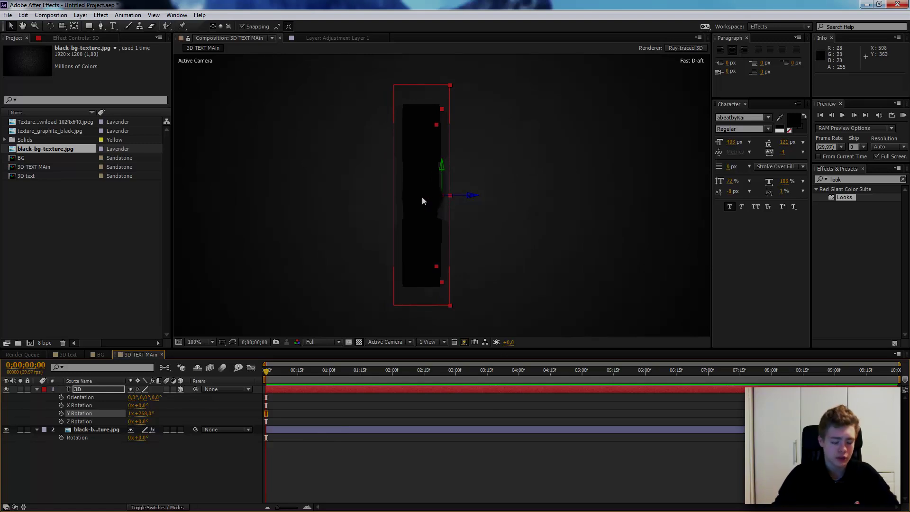
pyautogui.press('c')
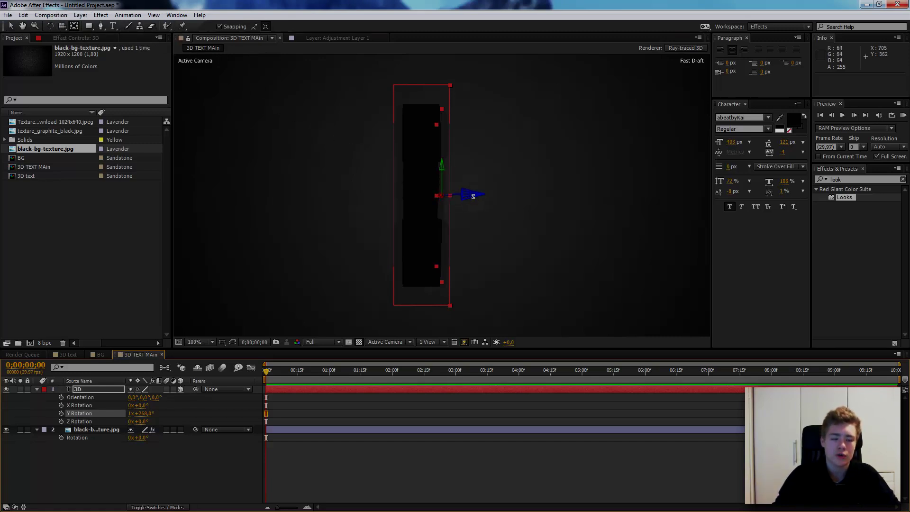
pyautogui.moveTo(473, 196); pyautogui.dragTo(461, 197)
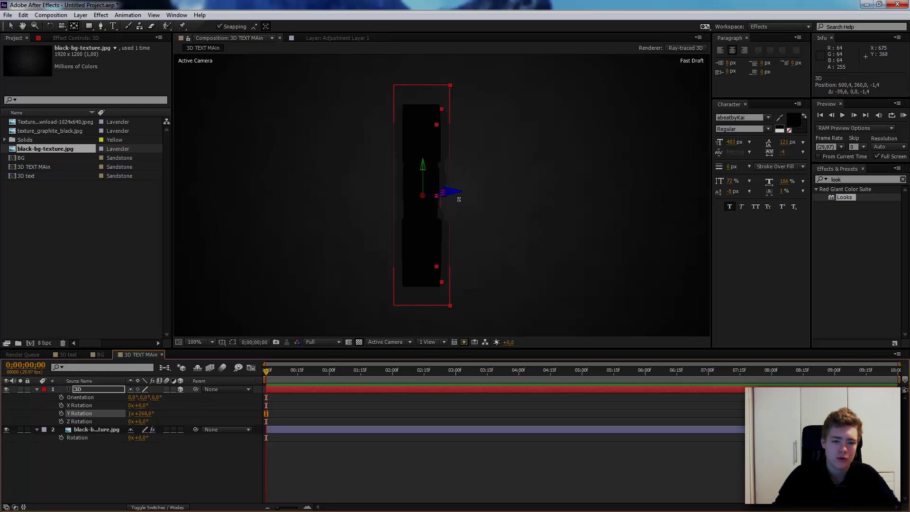
# Collapse the layer, zoom the viewer out to 50%, and reselect the text layer.
pyautogui.click(460, 202)
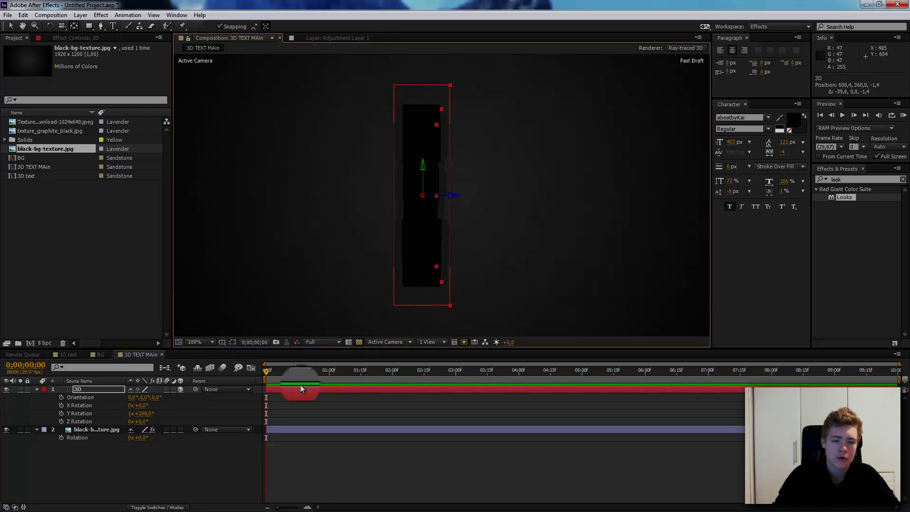
pyautogui.click(37, 390)
pyautogui.press(',')
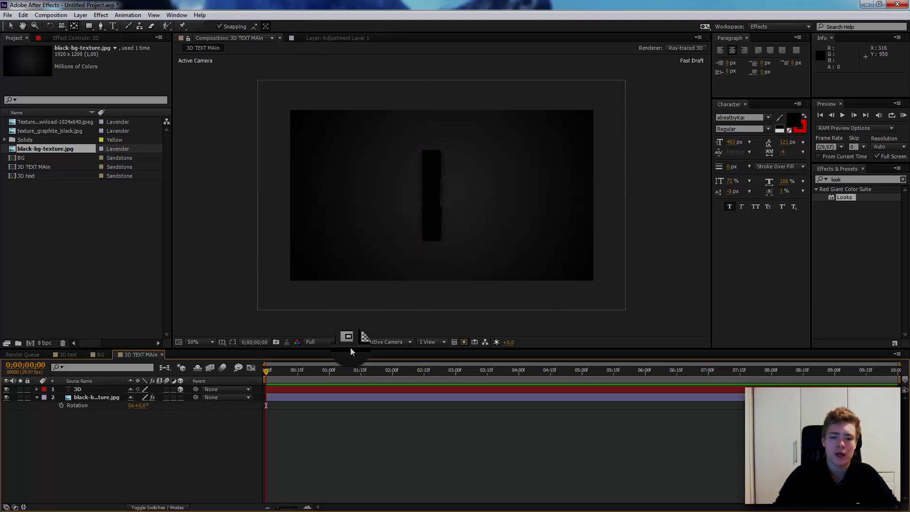
pyautogui.click(276, 387)
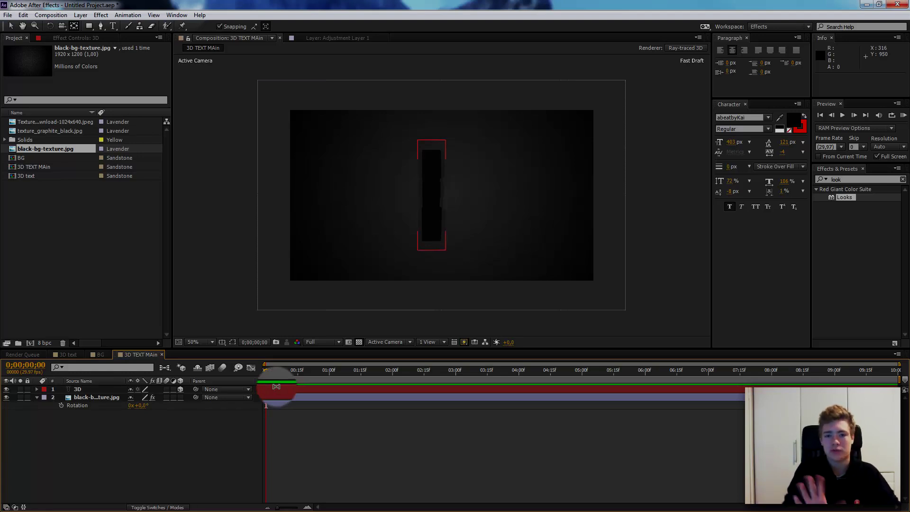
pyautogui.moveTo(75, 388); pyautogui.dragTo(78, 394)
# Reset the text layer's Y Rotation to 0x+0°.
pyautogui.press('r')
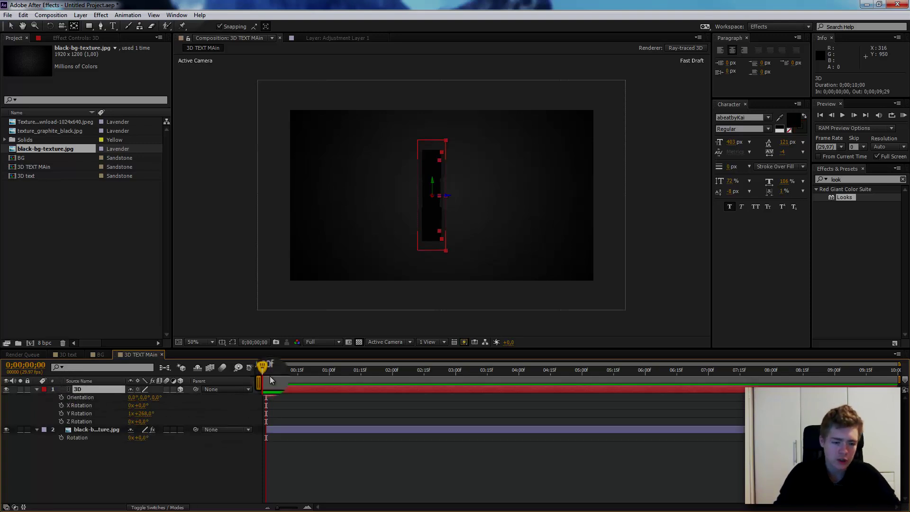
pyautogui.click(144, 415)
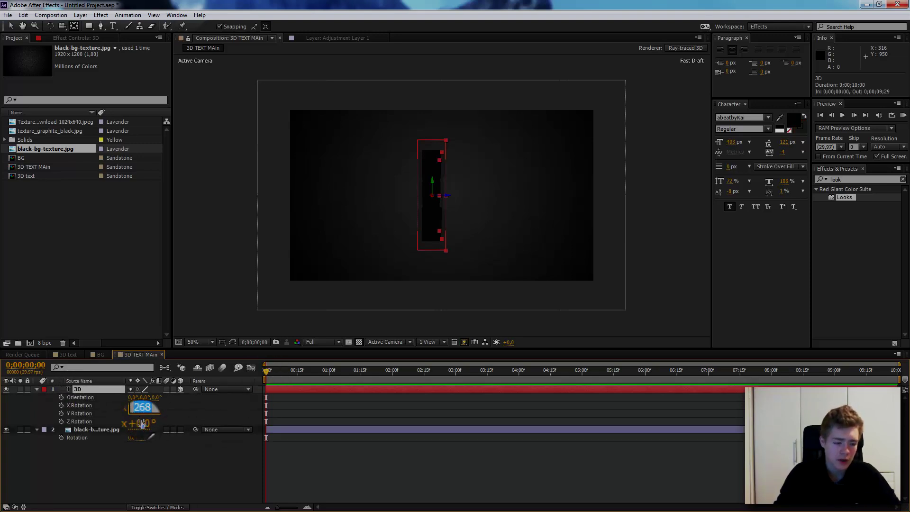
pyautogui.write('0')
pyautogui.press('Return')
pyautogui.click(132, 413)
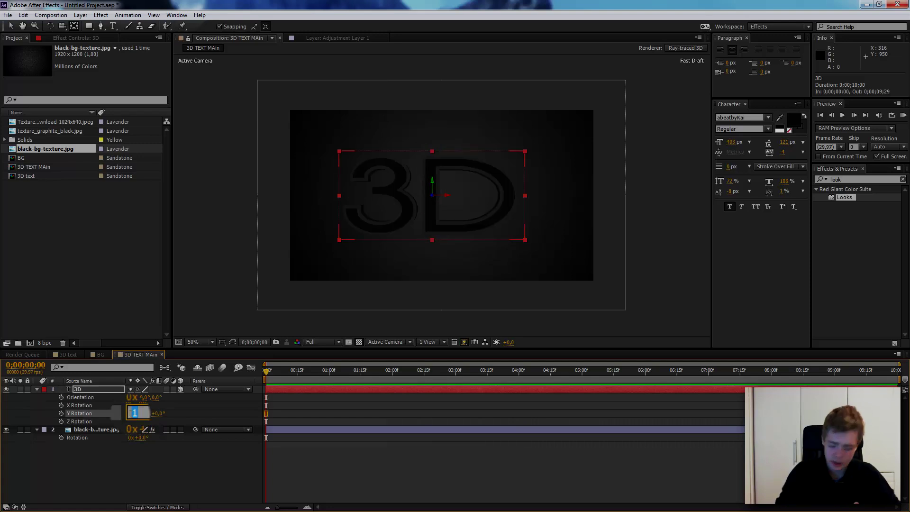
pyautogui.click(146, 465)
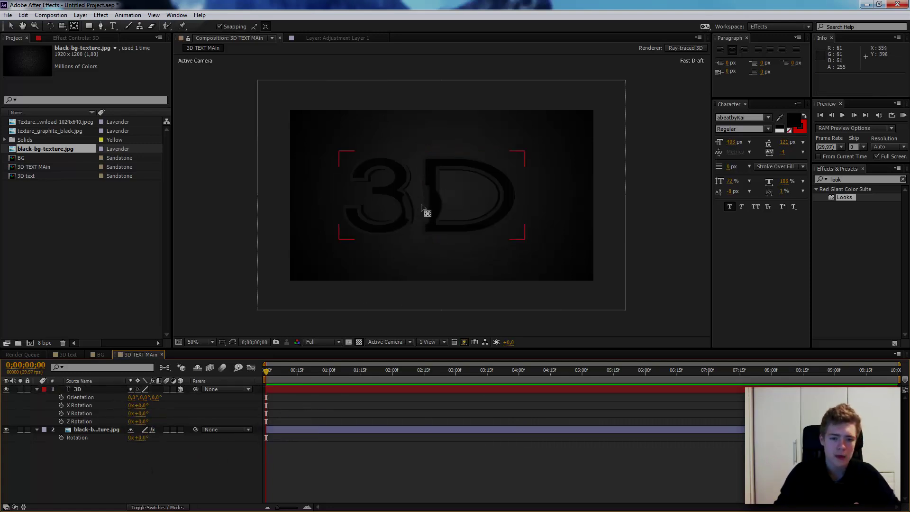
# Drag the text right to centre it at position 655.1, 362.0.
pyautogui.press('v')
pyautogui.moveTo(436, 197)
pyautogui.mouseDown()
pyautogui.moveTo(451, 192)
pyautogui.moveTo(445, 209)
pyautogui.moveTo(452, 203)
pyautogui.moveTo(401, 185)
pyautogui.moveTo(458, 157)
pyautogui.moveTo(447, 201)
pyautogui.mouseUp()
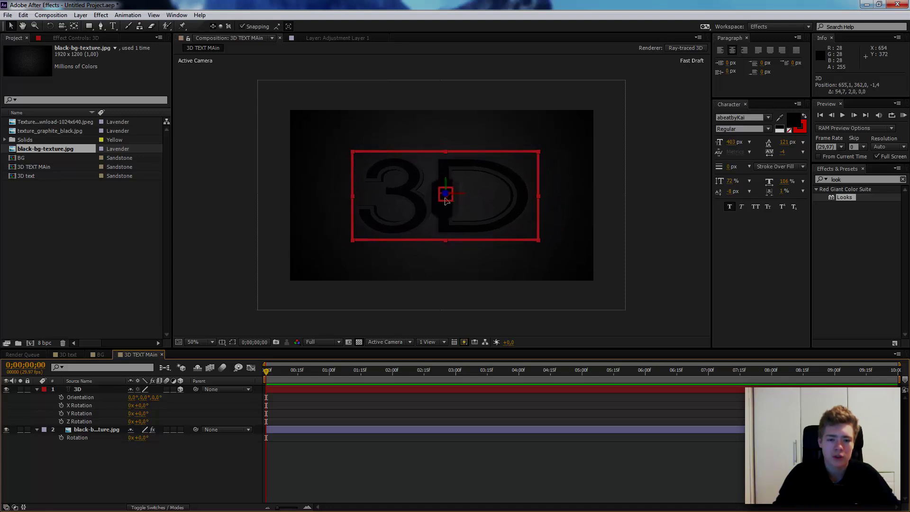
pyautogui.click(166, 462)
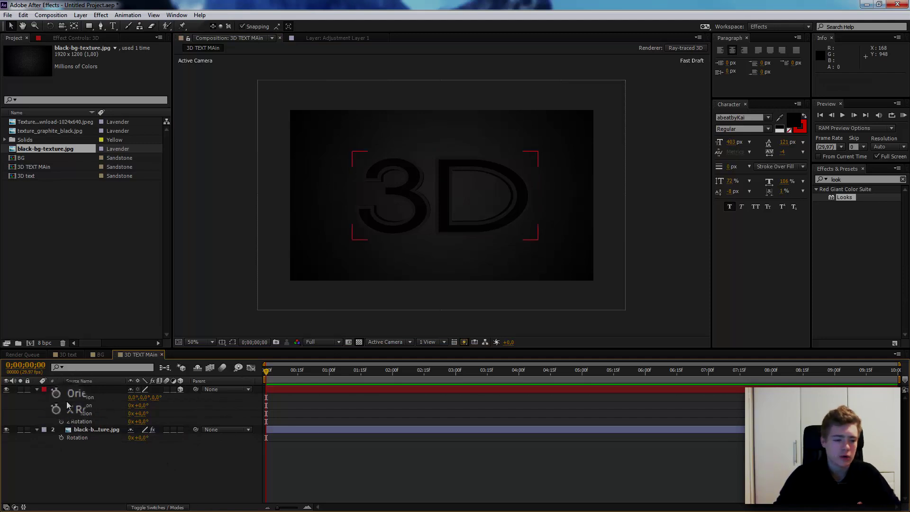
# Set a Y Rotation keyframe at 0:00 and move to the last frame, 0;00;09;29.
pyautogui.click(62, 414)
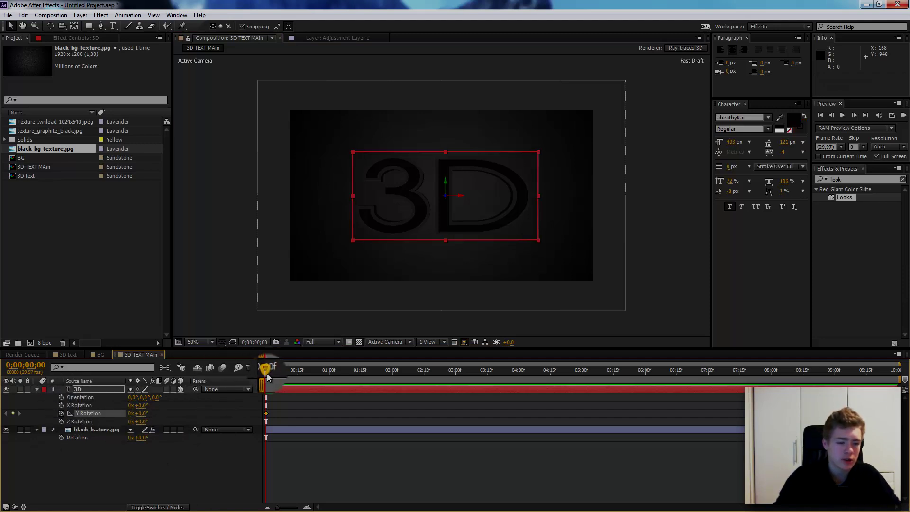
pyautogui.moveTo(266, 373); pyautogui.dragTo(284, 371)
pyautogui.moveTo(407, 372); pyautogui.dragTo(898, 371)
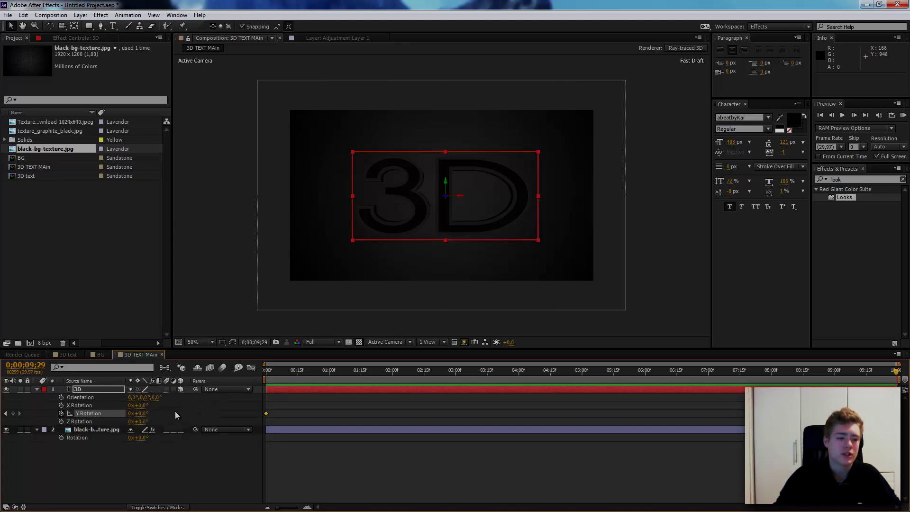
pyautogui.moveTo(141, 416); pyautogui.dragTo(179, 414)
pyautogui.click(139, 414)
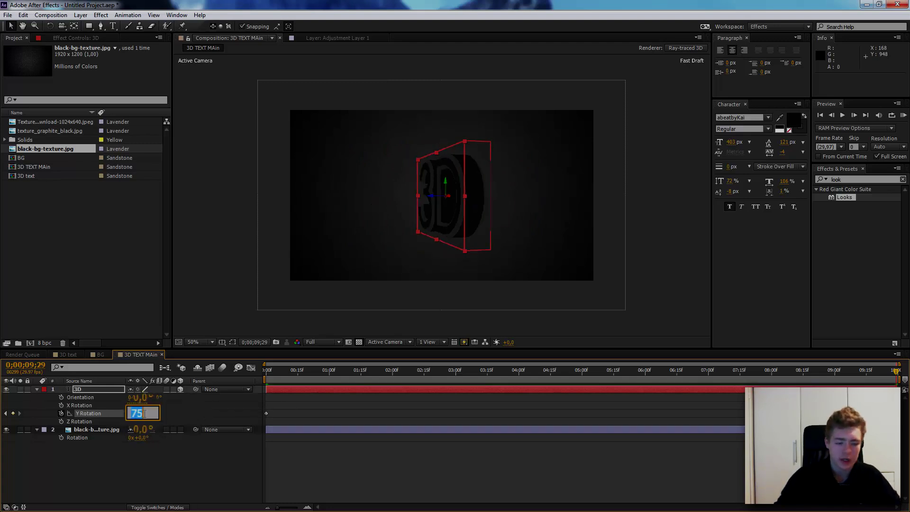
pyautogui.click(106, 483)
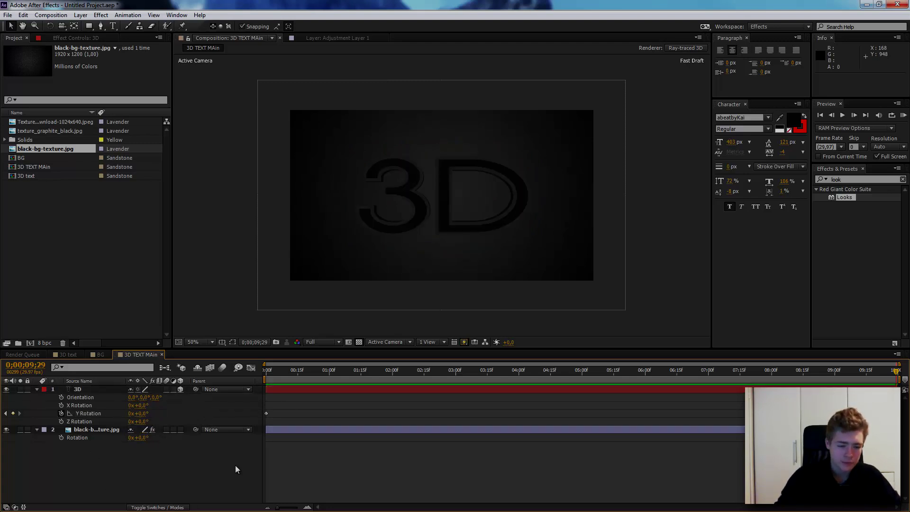
# Set the end Y Rotation to 2x+0° and scrub midway to check the spin.
pyautogui.click(896, 414)
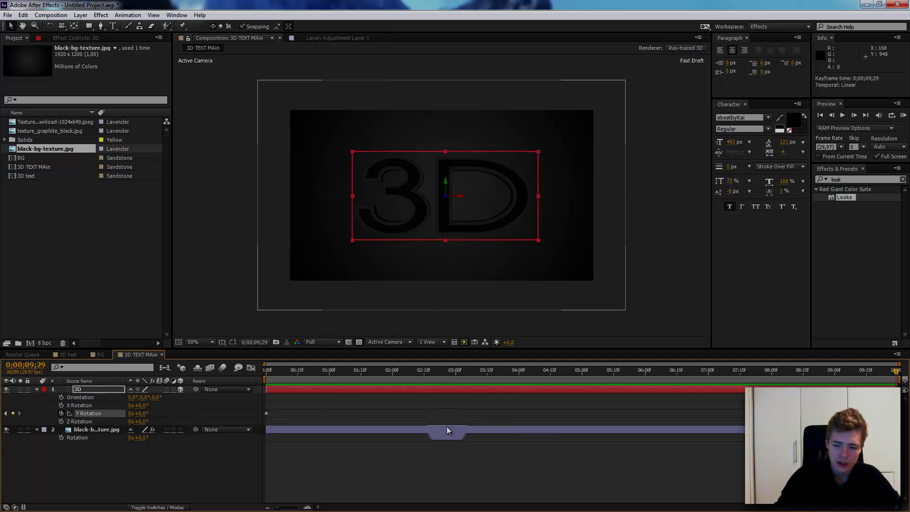
pyautogui.click(131, 414)
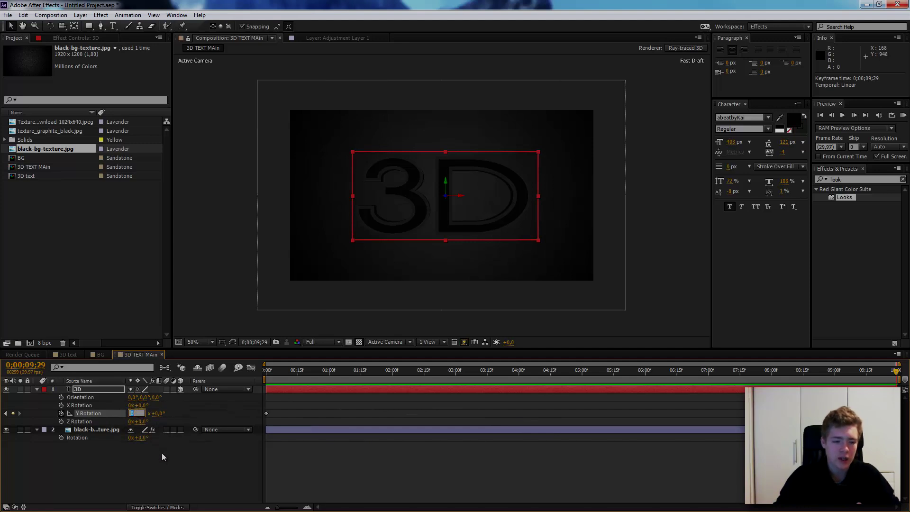
pyautogui.write('2')
pyautogui.click(150, 482)
pyautogui.click(126, 415)
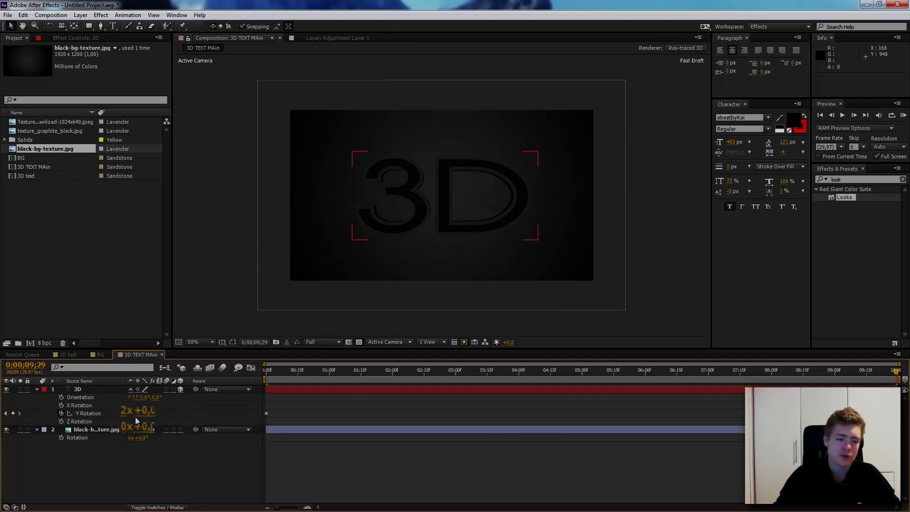
pyautogui.moveTo(266, 372); pyautogui.dragTo(559, 393)
# Preview the unmodified spin from the first frame of the composition.
pyautogui.rightClick(529, 412)
pyautogui.click(233, 480)
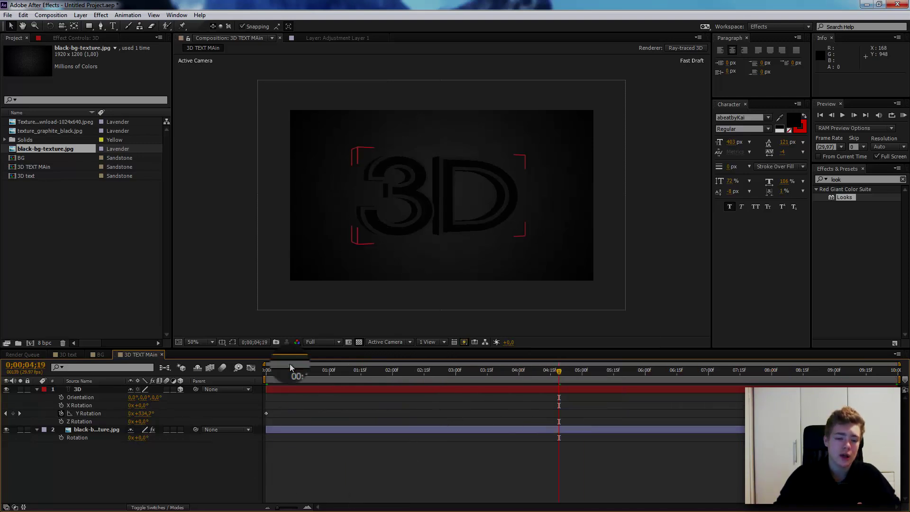
pyautogui.click(267, 373)
pyautogui.press('space')
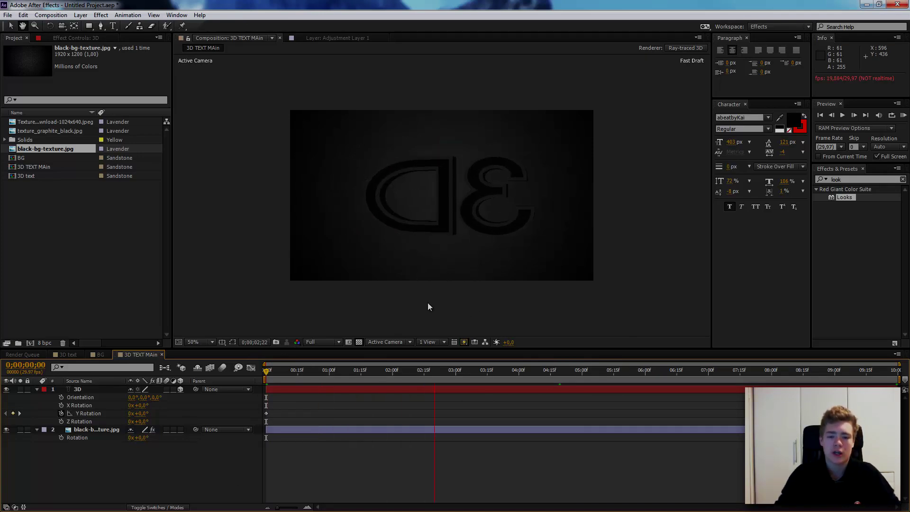
pyautogui.press('space')
pyautogui.click(266, 375)
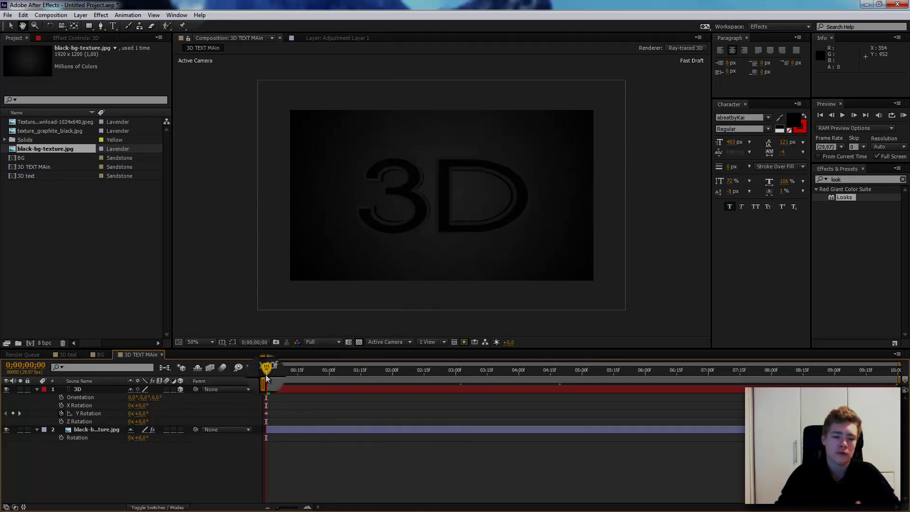
pyautogui.press('space')
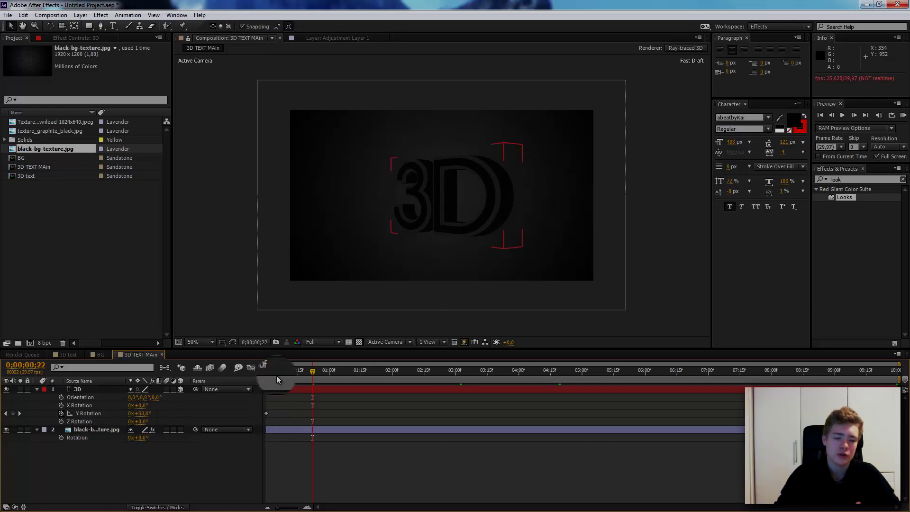
pyautogui.click(268, 372)
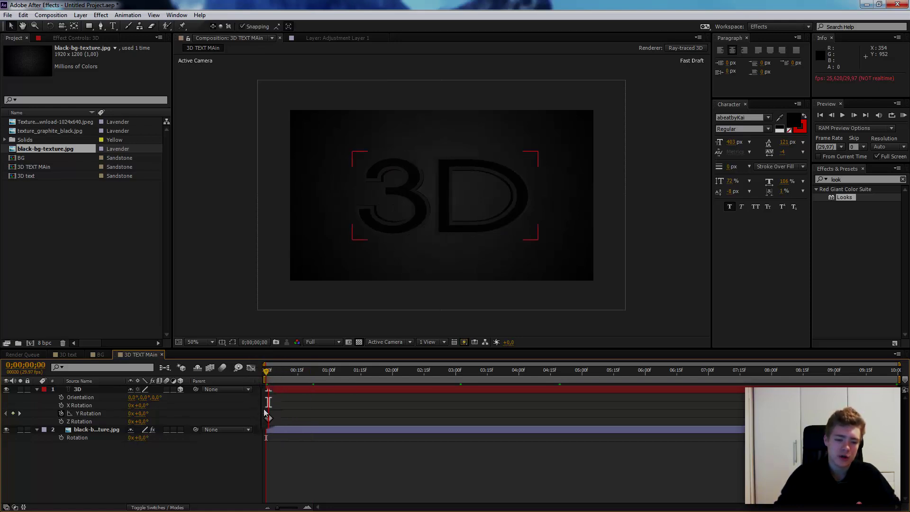
# Apply Easy Ease to the starting rotation keyframes and preview the smoothed spin.
pyautogui.moveTo(262, 401); pyautogui.dragTo(393, 423)
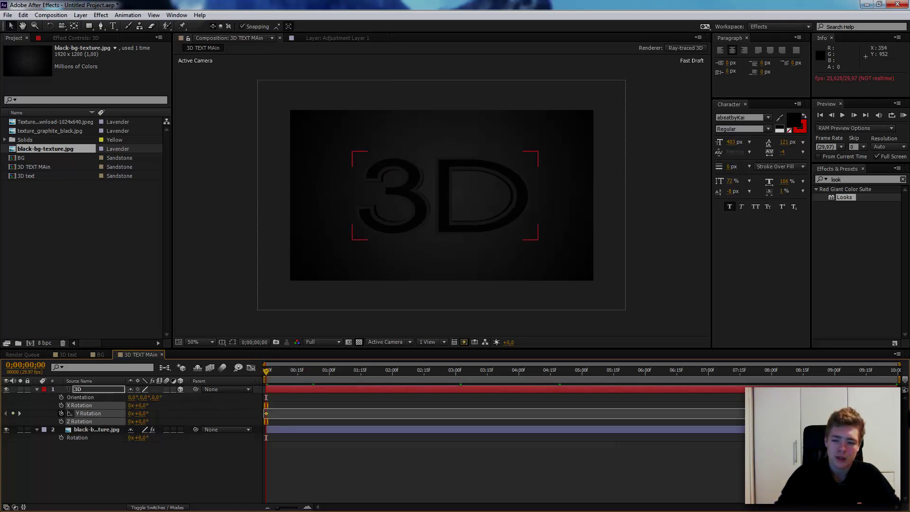
pyautogui.click(595, 467)
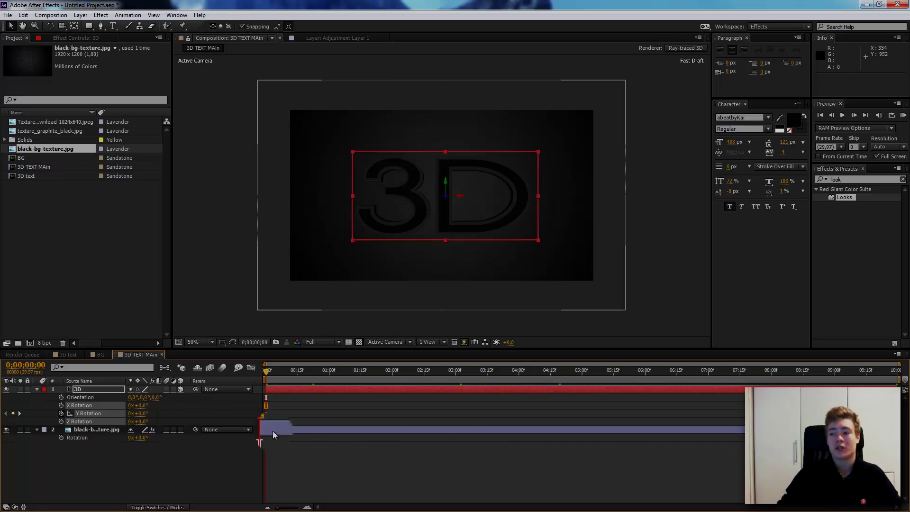
pyautogui.moveTo(260, 434); pyautogui.dragTo(278, 396)
pyautogui.rightClick(266, 415)
pyautogui.moveTo(292, 409)
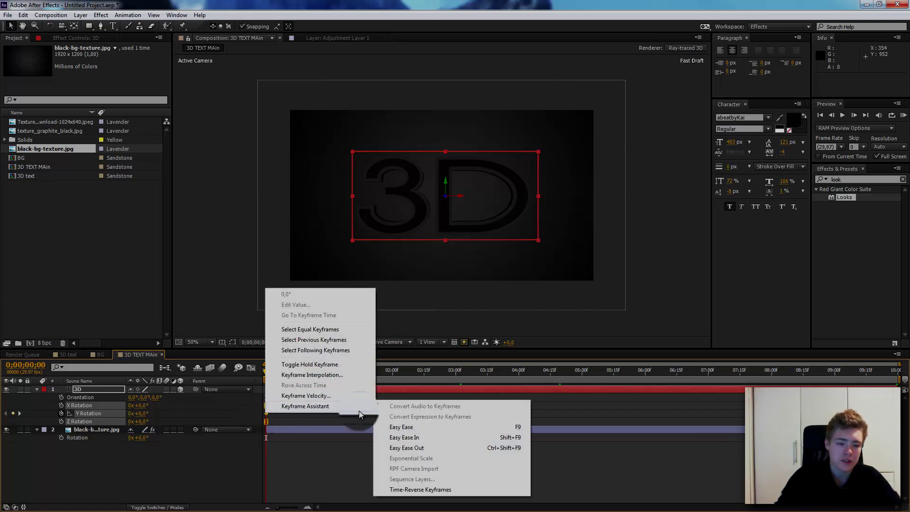
pyautogui.click(399, 428)
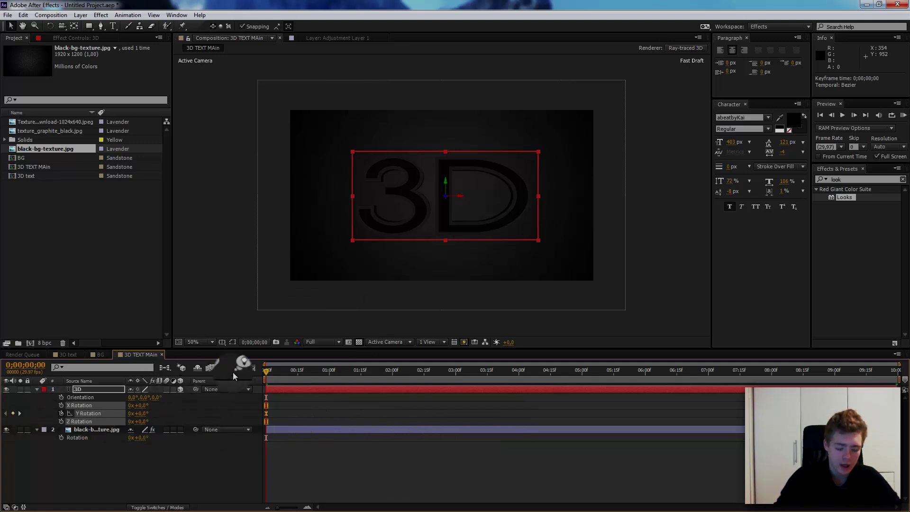
pyautogui.press('space')
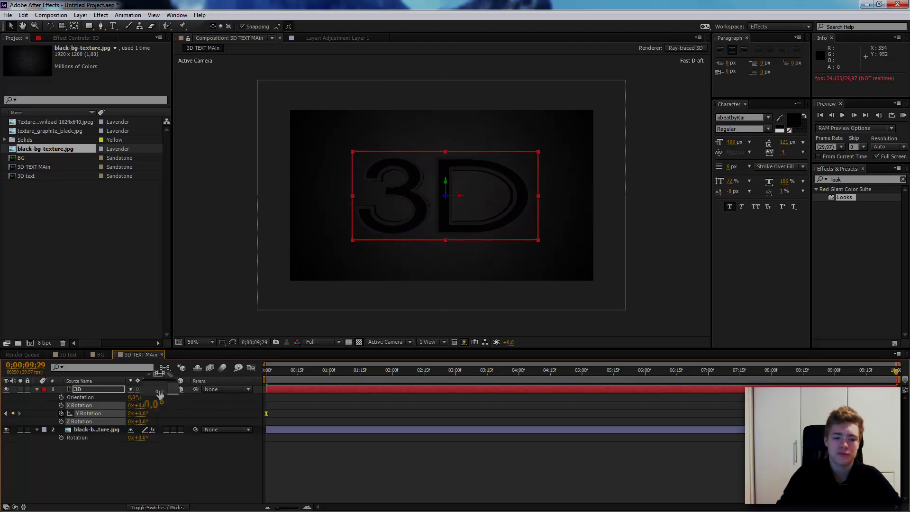
# Collapse the rotation properties and scrub through the text's spin.
pyautogui.press('r')
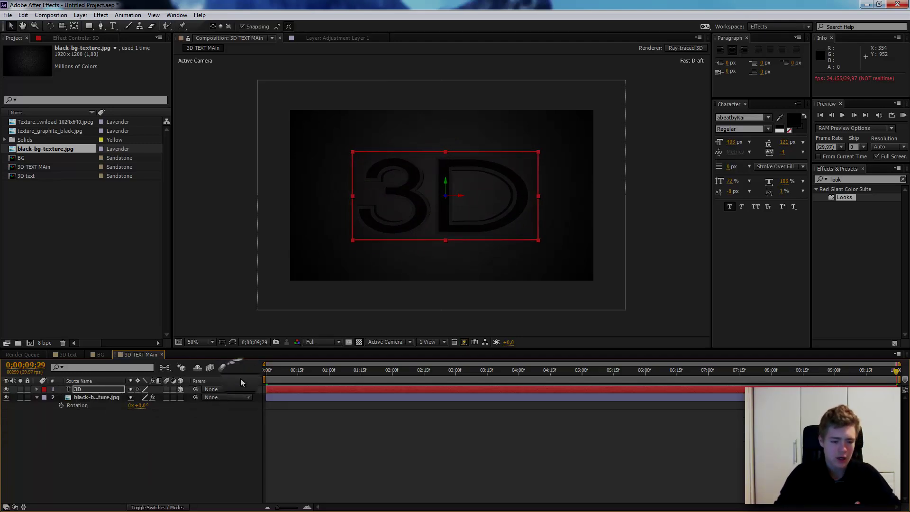
pyautogui.moveTo(268, 372); pyautogui.dragTo(234, 414)
pyautogui.moveTo(318, 410); pyautogui.dragTo(213, 416)
pyautogui.rightClick(94, 431)
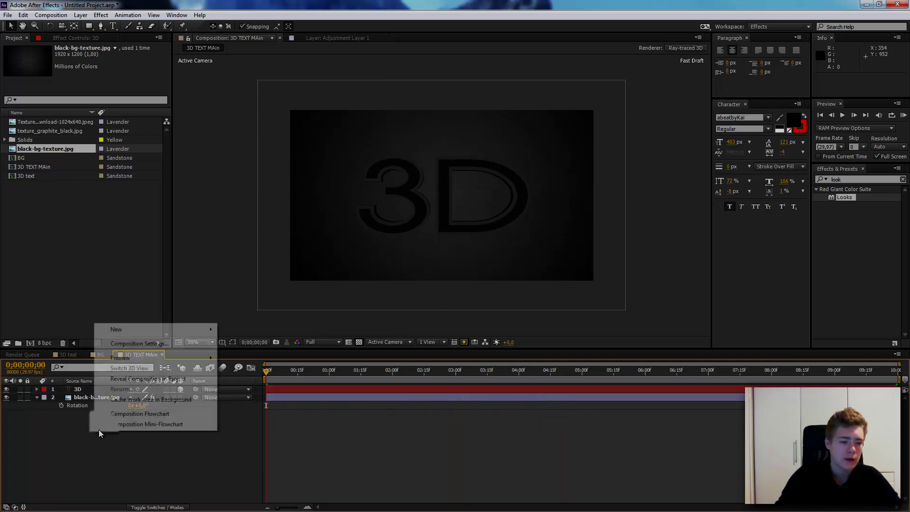
pyautogui.click(84, 398)
pyautogui.press('r')
# Add a new Spot light layer, Light 1, from the timeline's New > Light menu.
pyautogui.rightClick(98, 420)
pyautogui.moveTo(146, 318)
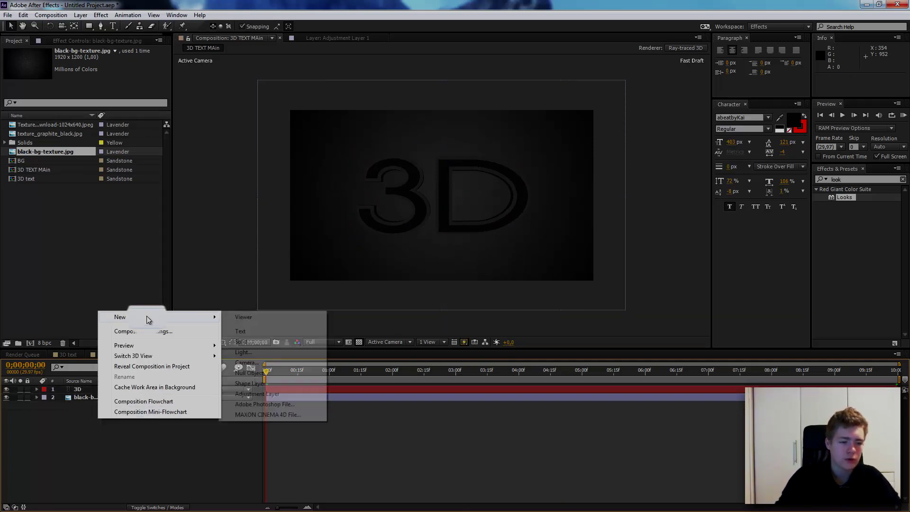
pyautogui.click(98, 426)
pyautogui.rightClick(115, 437)
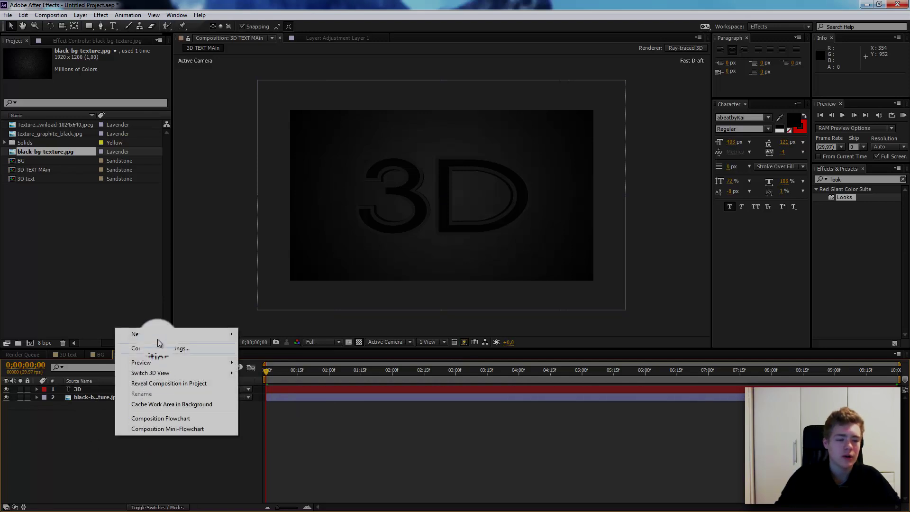
pyautogui.moveTo(153, 335)
pyautogui.click(273, 369)
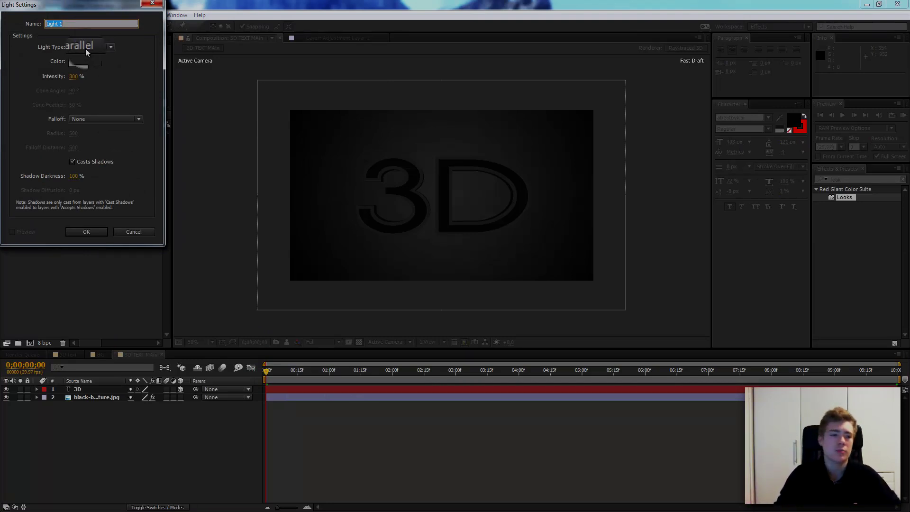
pyautogui.click(85, 49)
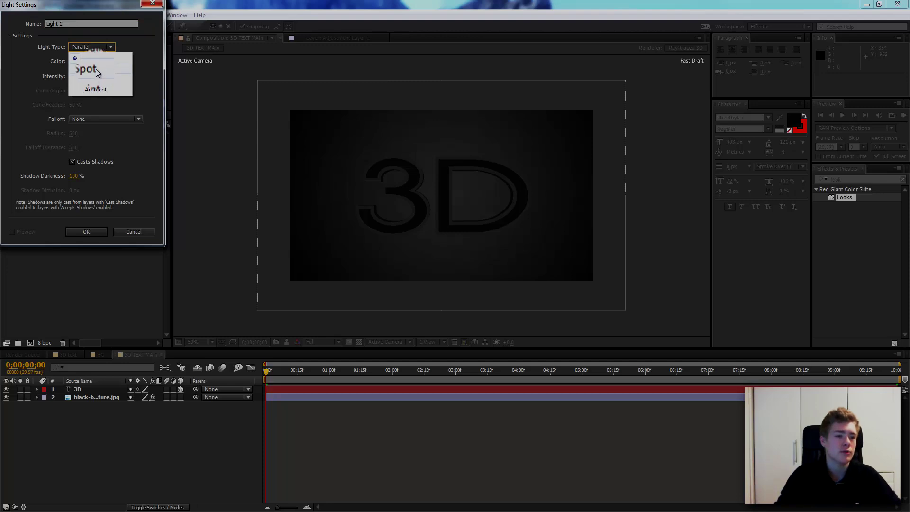
pyautogui.click(96, 71)
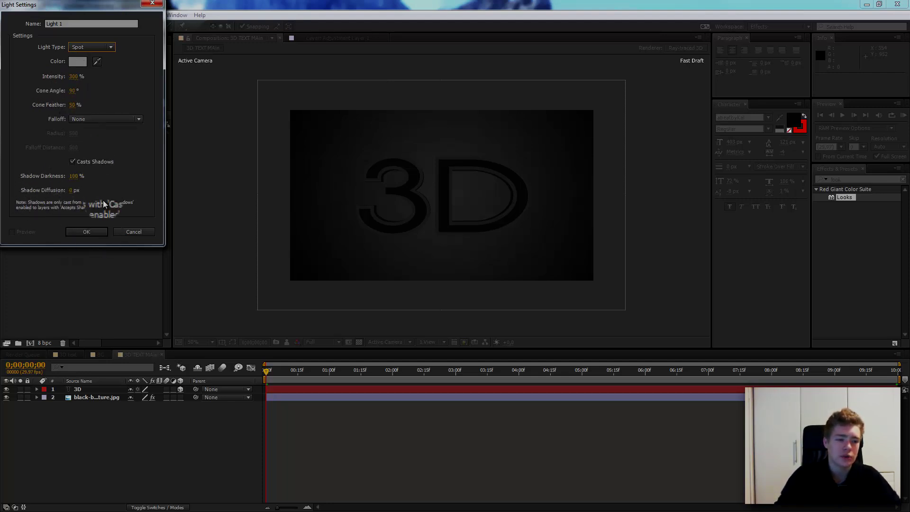
pyautogui.click(90, 233)
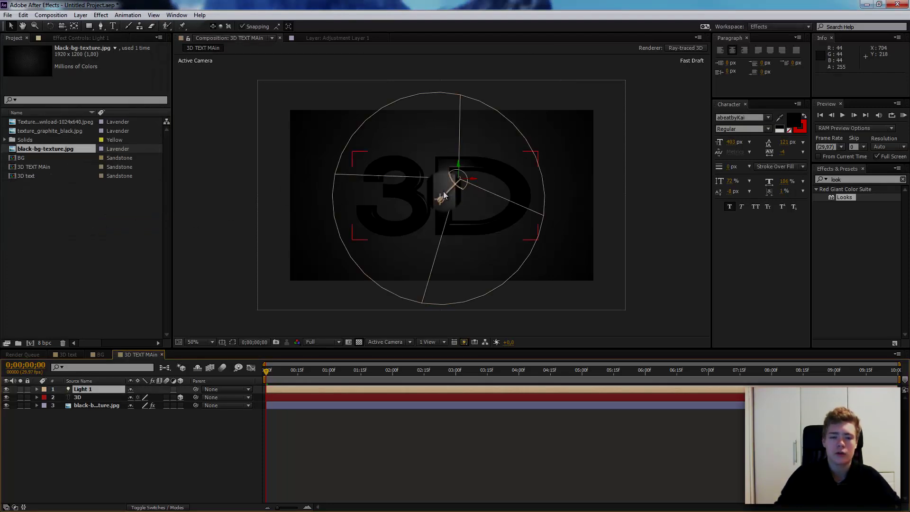
# Toggle Light 1 off and on to compare the lit and unlit text.
pyautogui.click(6, 390)
pyautogui.click(6, 390)
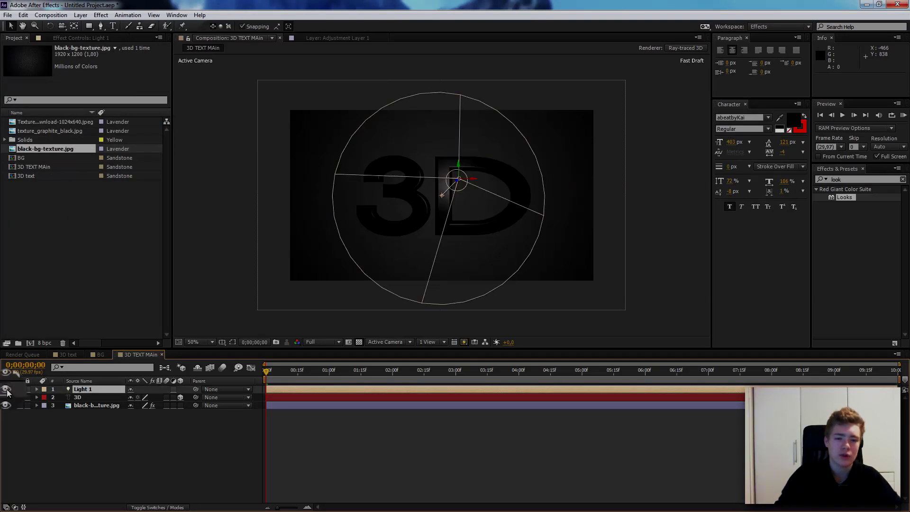
pyautogui.click(6, 390)
pyautogui.click(7, 389)
pyautogui.click(6, 390)
pyautogui.click(7, 390)
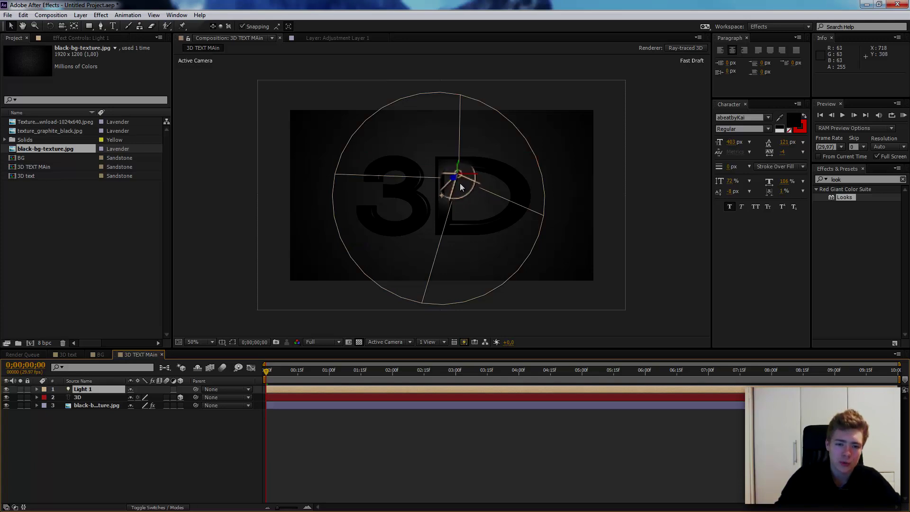
# Move Light 1 up and right of the text and aim its point of interest at the 3.
pyautogui.moveTo(474, 178); pyautogui.dragTo(535, 145)
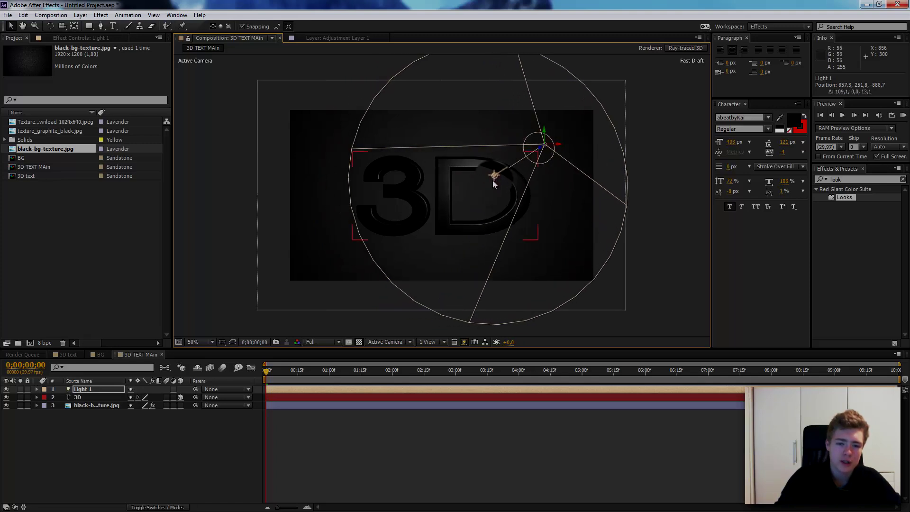
pyautogui.scroll(3, 498, 180)
pyautogui.scroll(-1, 614, 159)
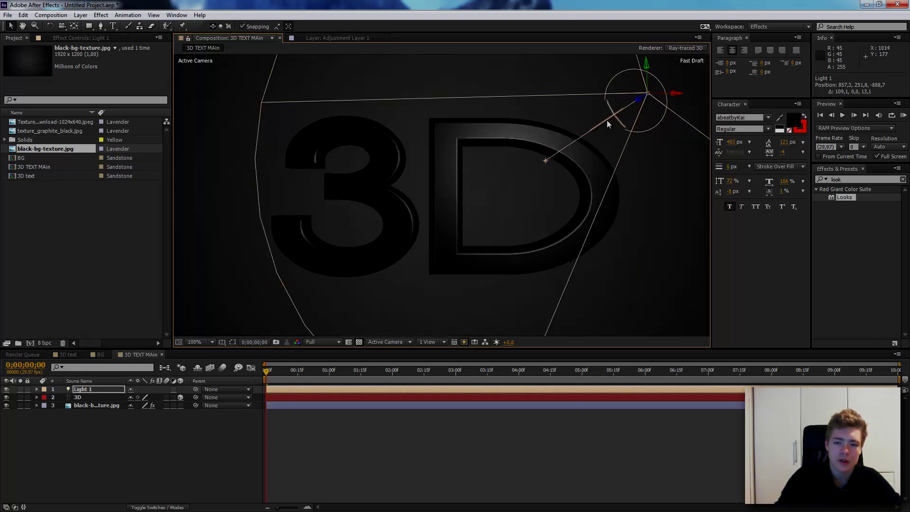
pyautogui.moveTo(545, 162); pyautogui.dragTo(441, 188)
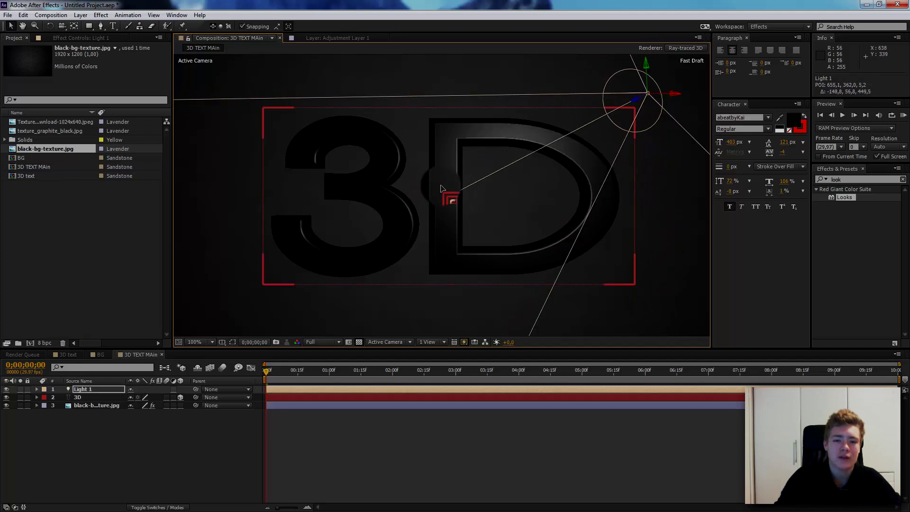
pyautogui.click(180, 411)
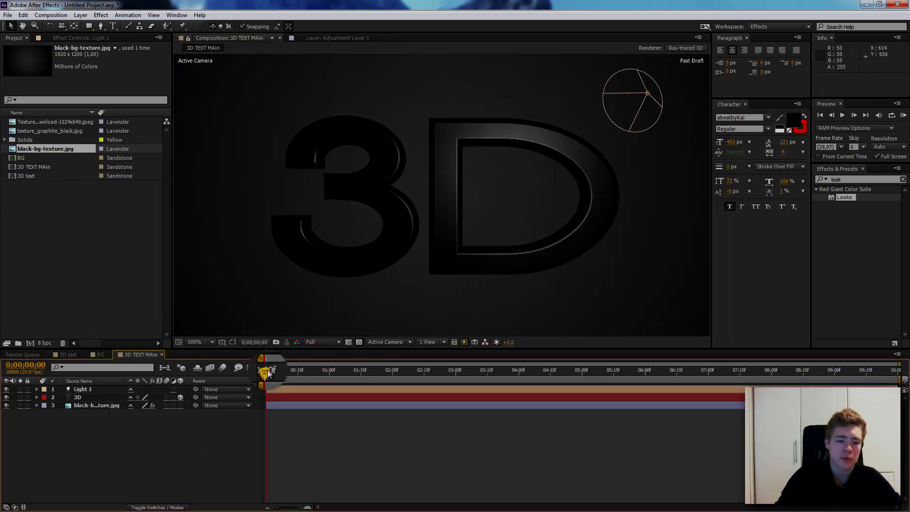
pyautogui.moveTo(266, 372); pyautogui.dragTo(198, 430)
# Add a second light, Light 2, with Light Type set to Parallel.
pyautogui.rightClick(142, 457)
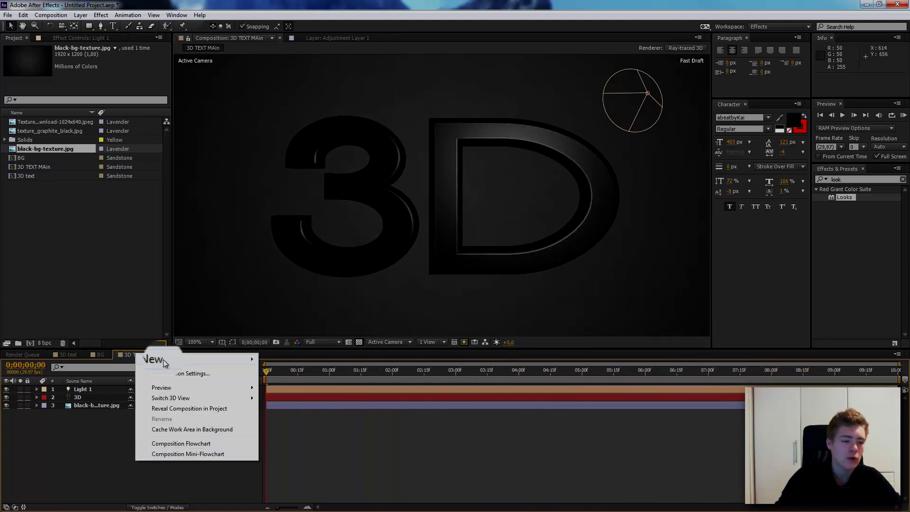
pyautogui.moveTo(158, 359)
pyautogui.click(290, 394)
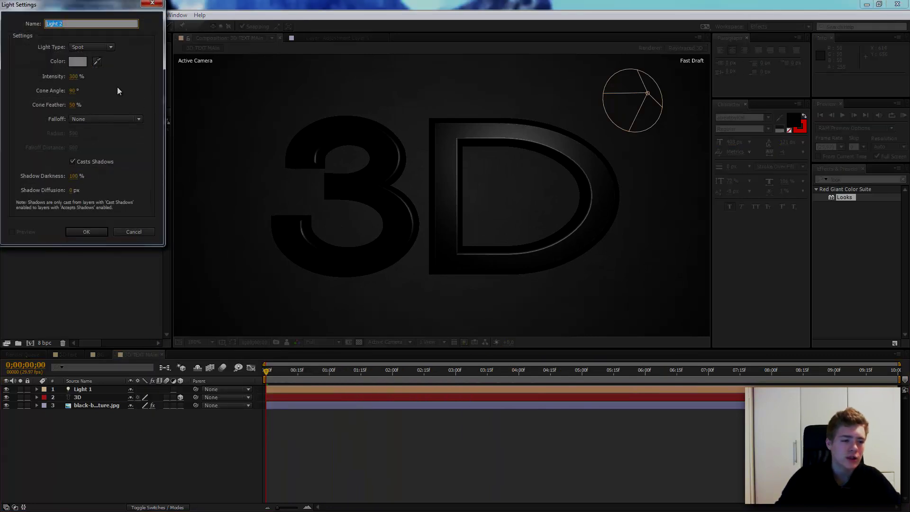
pyautogui.click(90, 47)
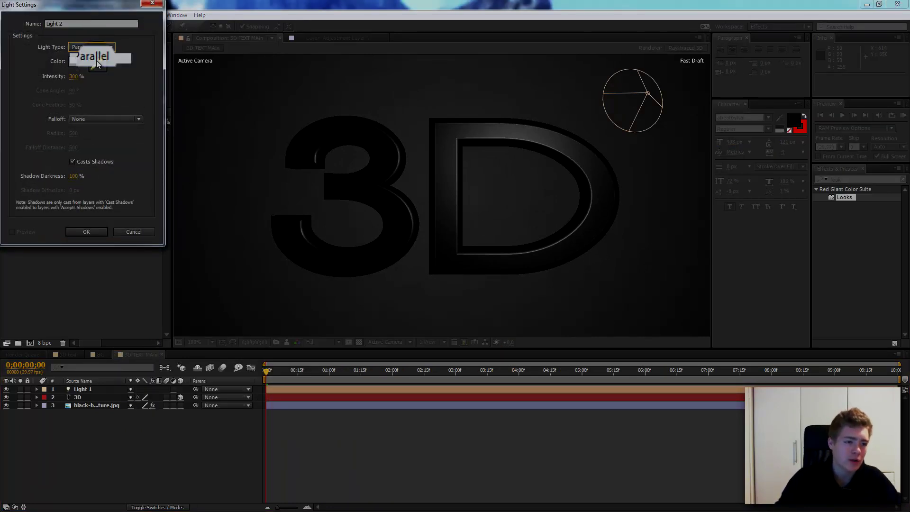
pyautogui.click(95, 58)
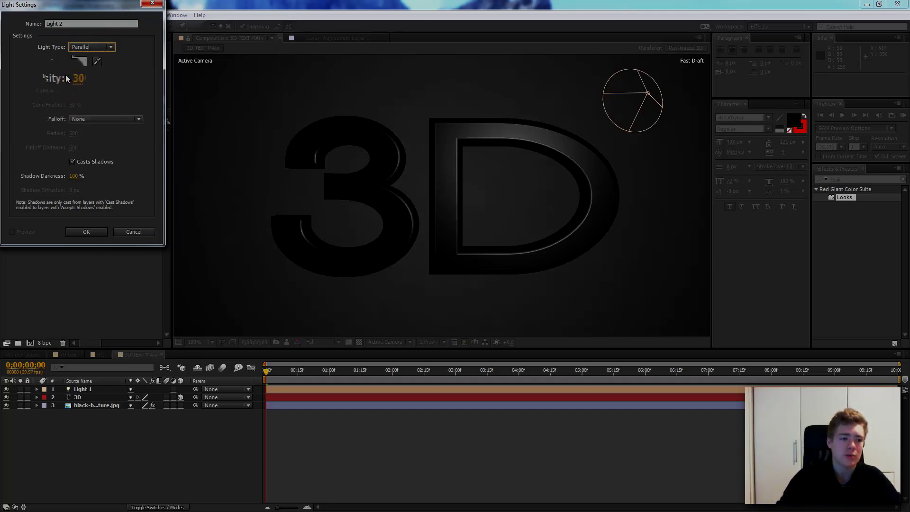
pyautogui.click(83, 232)
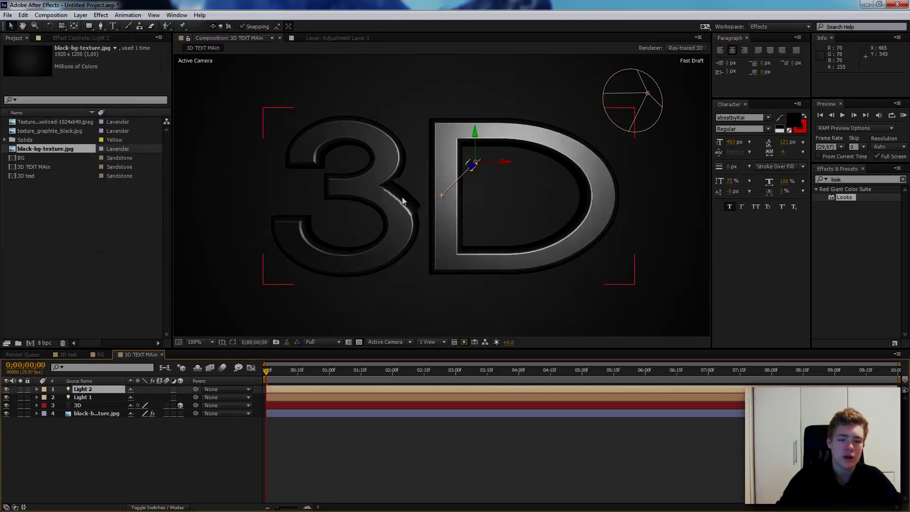
# Zoom out, move Light 2 left of the 3 and aim it at the 3.
pyautogui.press(',')
pyautogui.press(',')
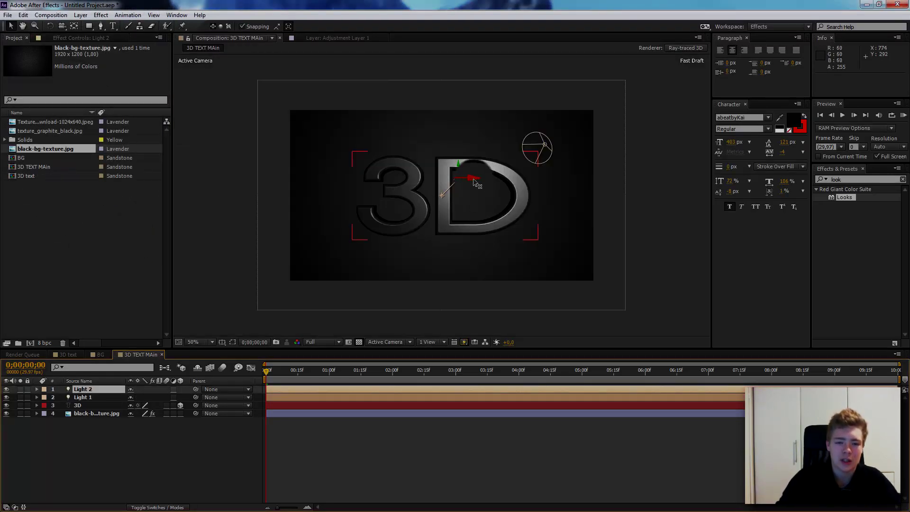
pyautogui.moveTo(473, 178); pyautogui.dragTo(437, 203)
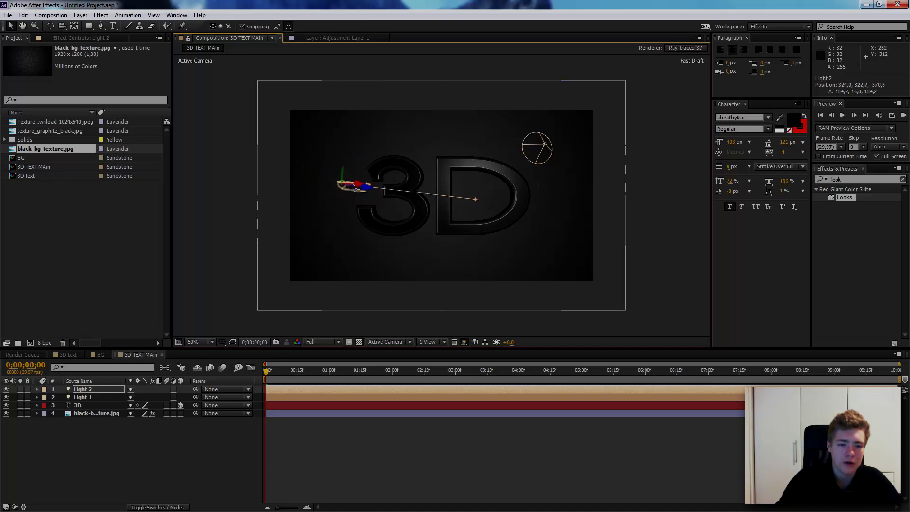
pyautogui.moveTo(470, 199); pyautogui.dragTo(413, 195)
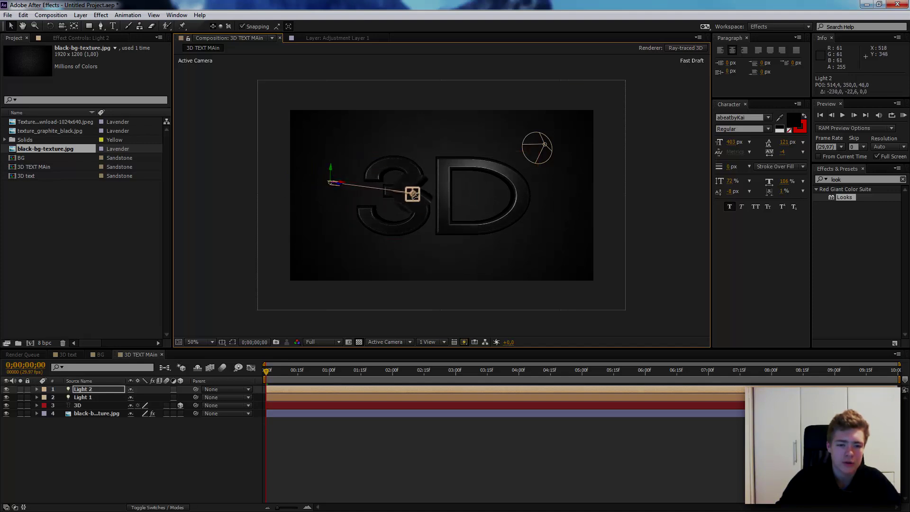
# Push Light 2 further back in depth and aim it lower and right at the text.
pyautogui.click(294, 388)
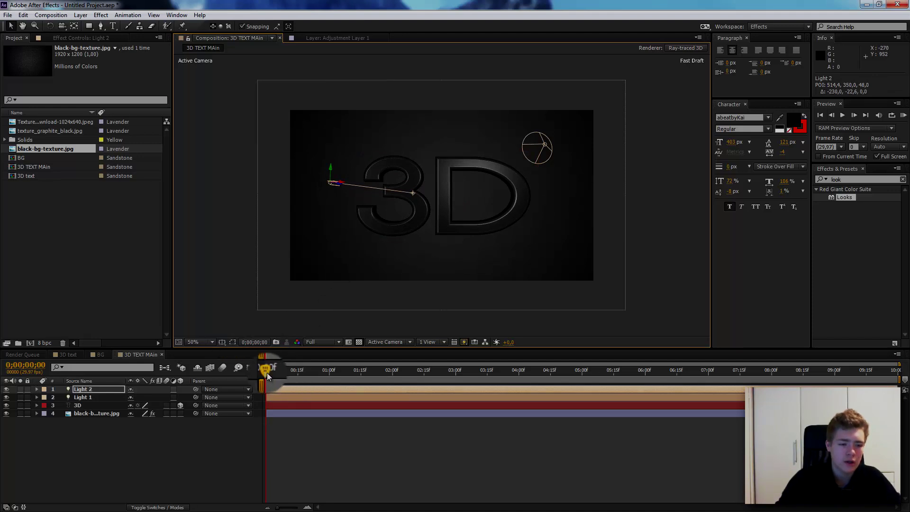
pyautogui.moveTo(295, 370); pyautogui.dragTo(481, 385)
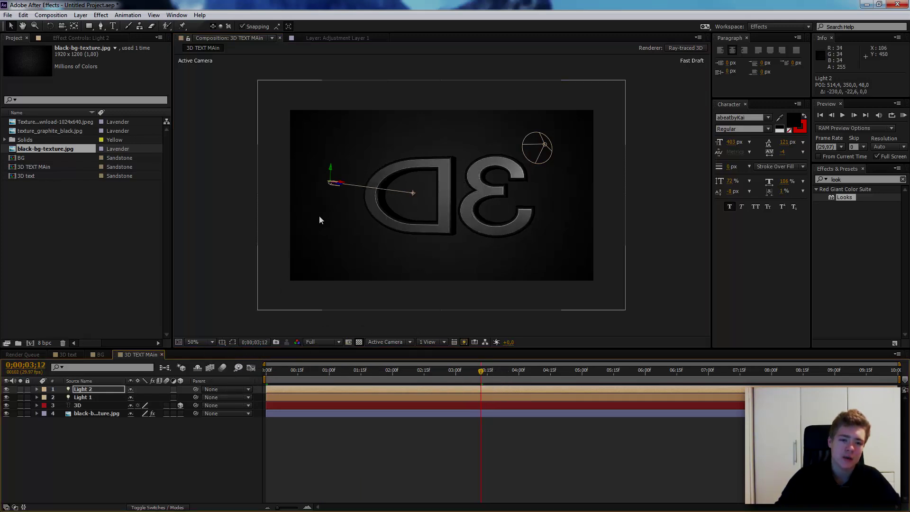
pyautogui.moveTo(315, 184); pyautogui.dragTo(396, 192)
pyautogui.click(390, 192)
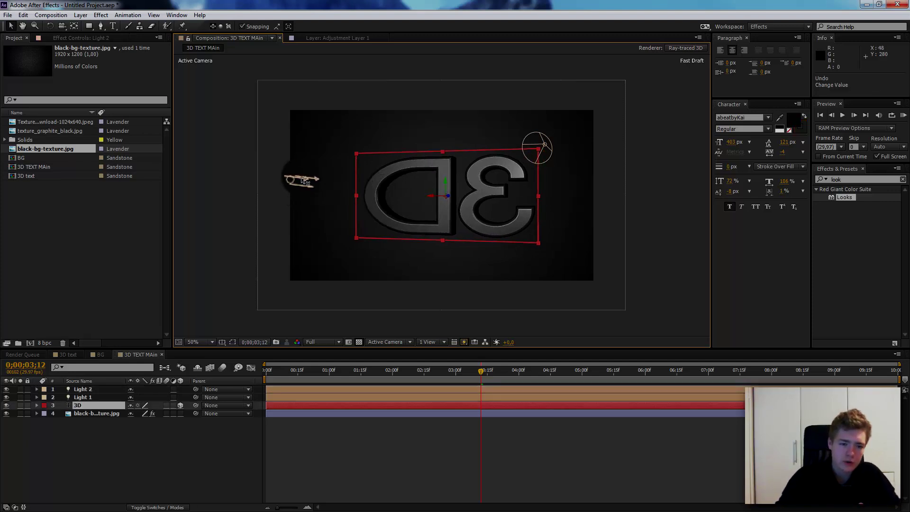
pyautogui.hotkey('ctrl', 'z')
pyautogui.moveTo(396, 190); pyautogui.dragTo(414, 214)
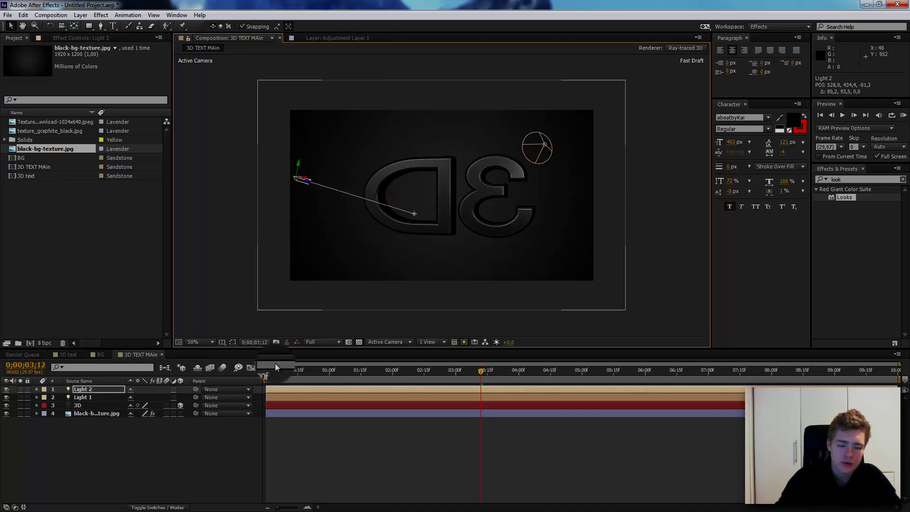
# Change Light 2's Intensity in Light Settings and scrub the animation at 100% view.
pyautogui.doubleClick(104, 389)
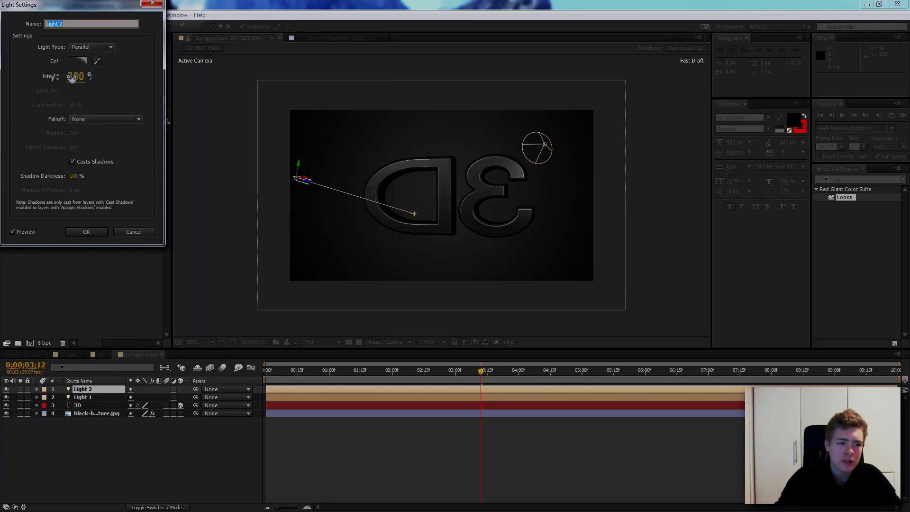
pyautogui.click(73, 76)
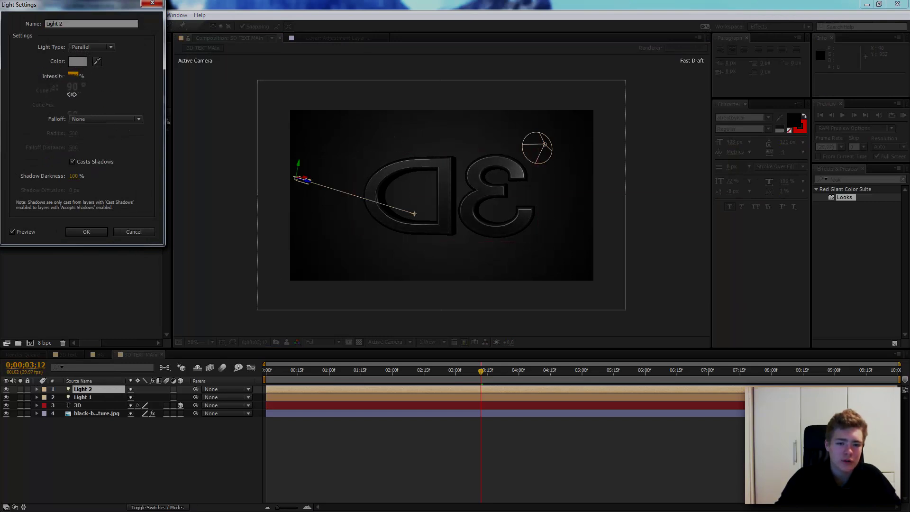
pyautogui.click(86, 231)
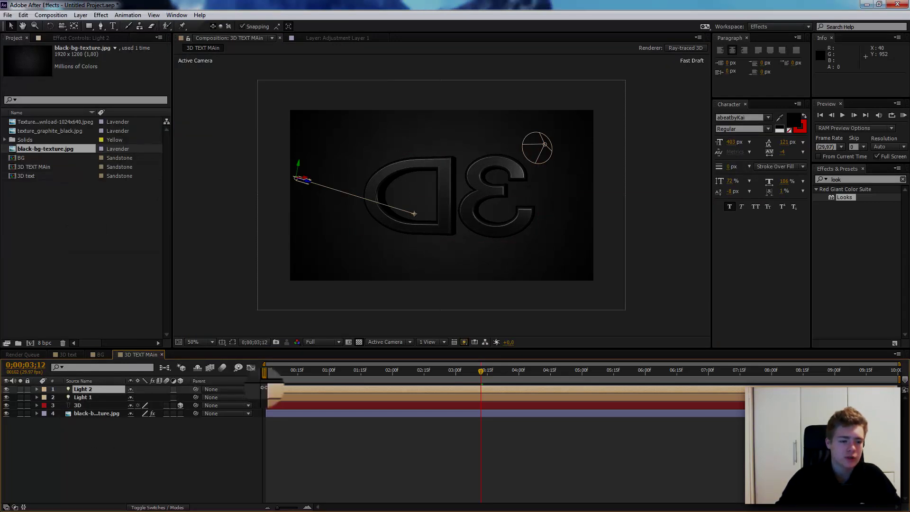
pyautogui.moveTo(268, 373); pyautogui.dragTo(814, 375)
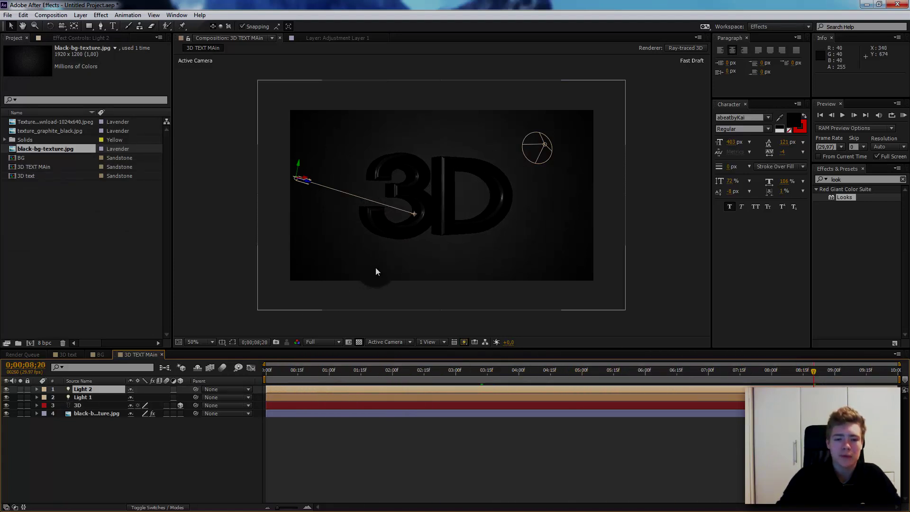
pyautogui.press('.')
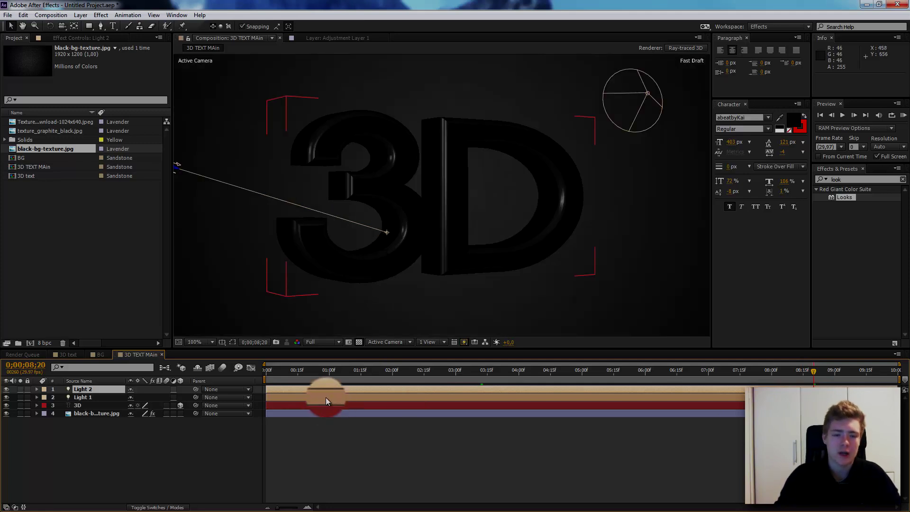
# Switch to the 3D TEXT MAin timeline and twirl open the '3D' layer's properties.
pyautogui.click(68, 355)
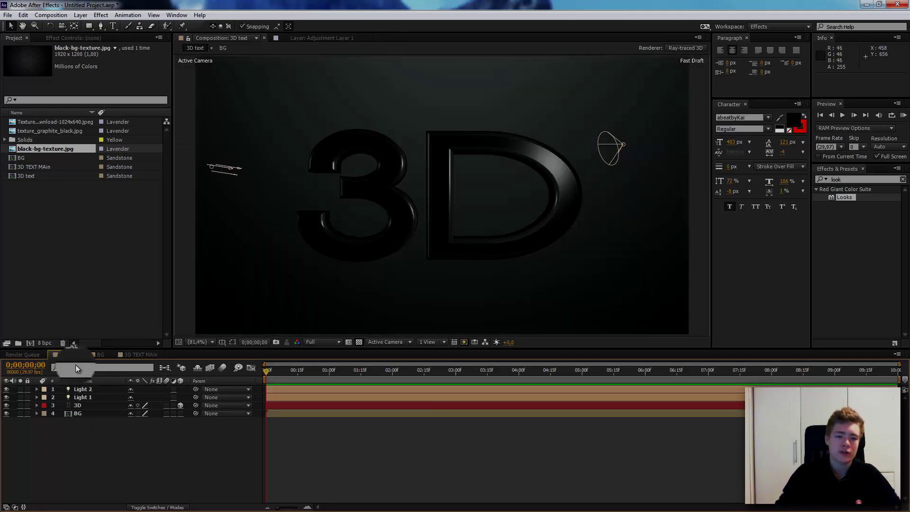
pyautogui.click(37, 406)
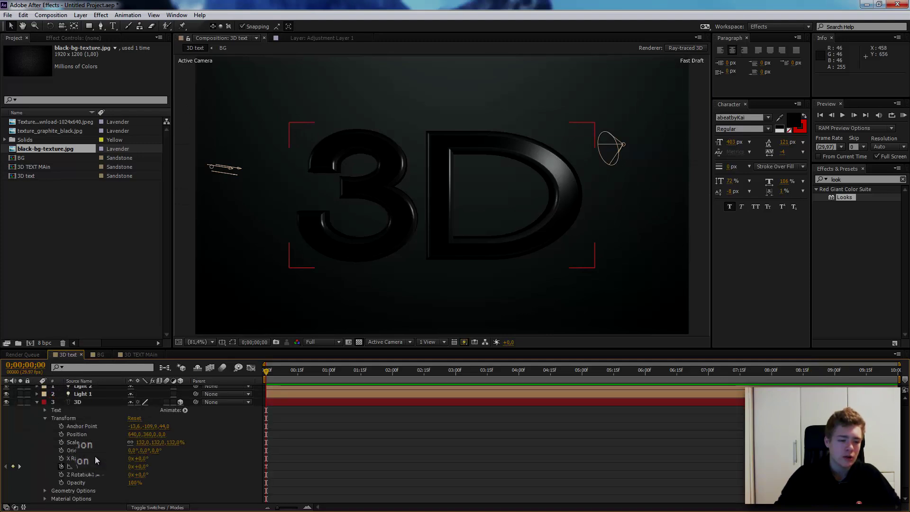
pyautogui.click(86, 499)
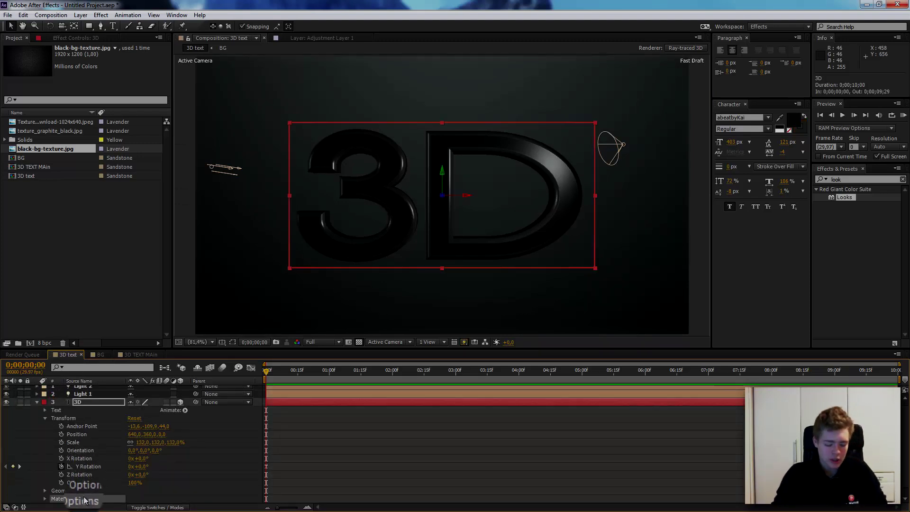
pyautogui.click(141, 355)
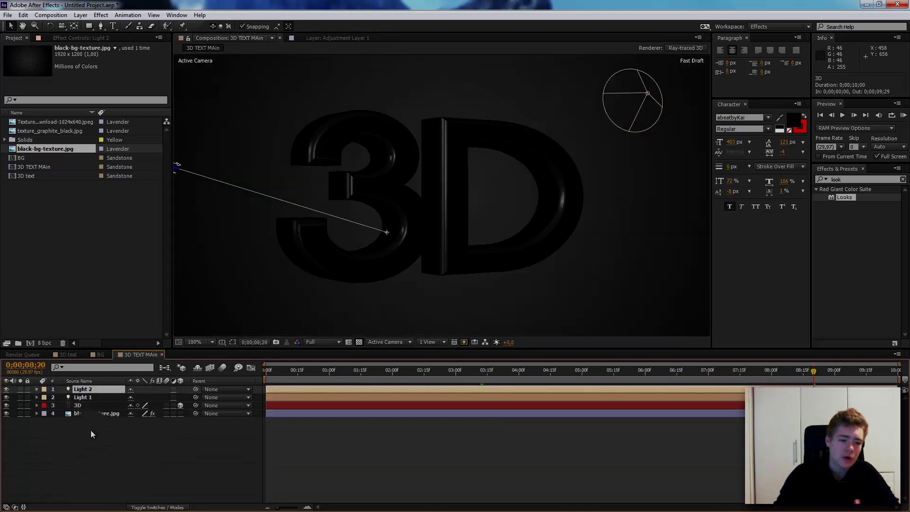
pyautogui.moveTo(84, 408); pyautogui.dragTo(49, 405)
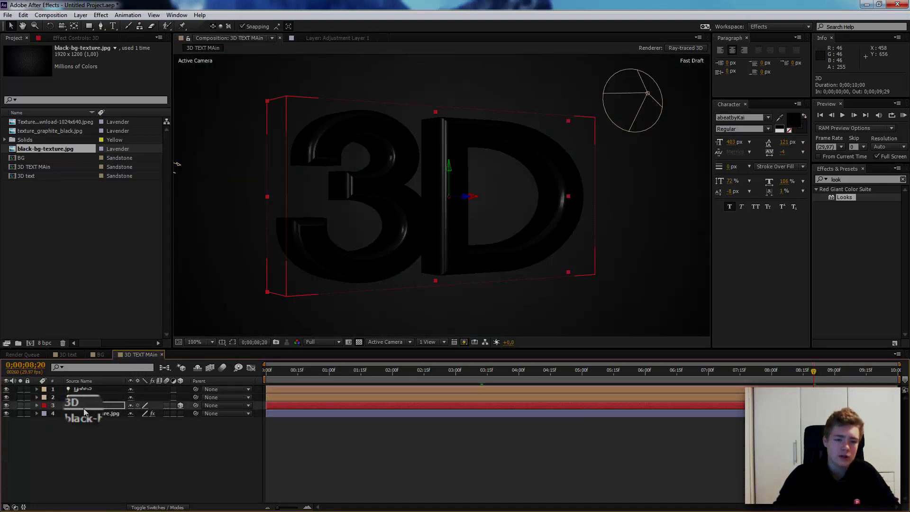
pyautogui.moveTo(41, 405); pyautogui.dragTo(36, 404)
pyautogui.click(36, 405)
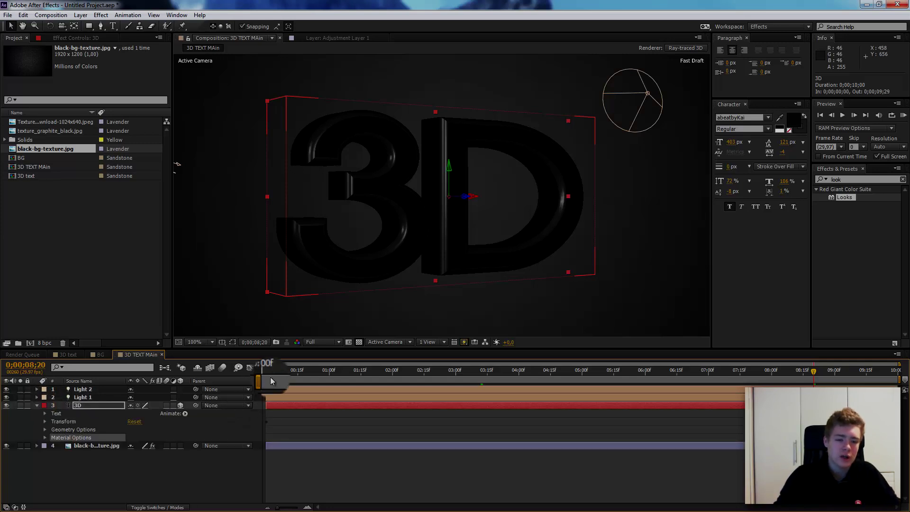
pyautogui.moveTo(272, 381); pyautogui.dragTo(563, 383)
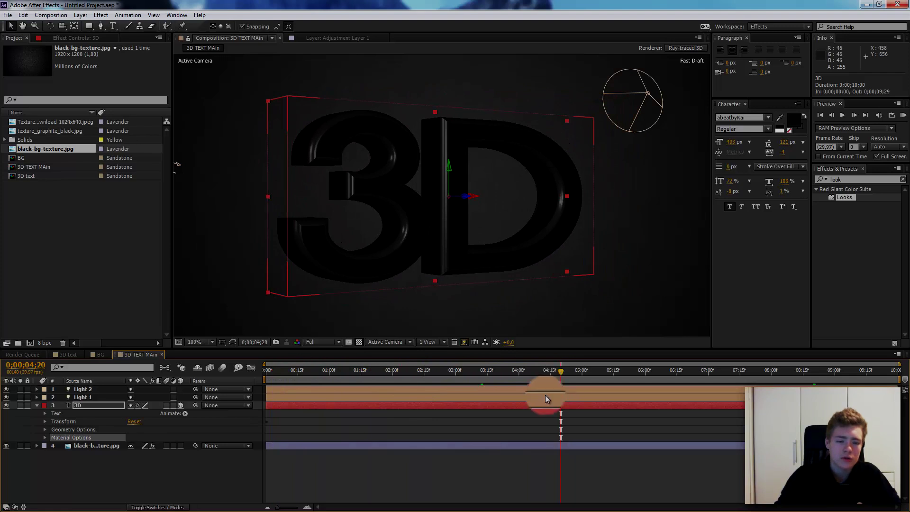
# Show the '3D' layer's Material Options and toggle Casts Shadows off then back on.
pyautogui.click(47, 437)
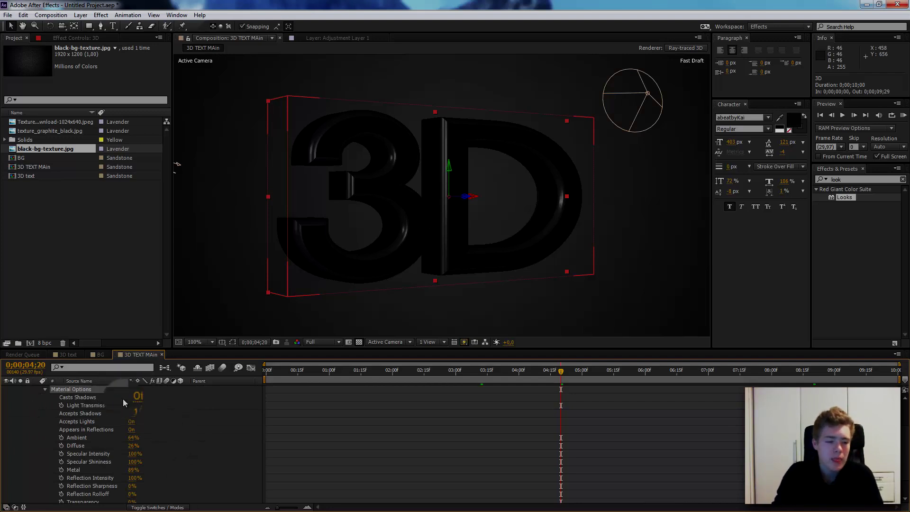
pyautogui.moveTo(399, 378); pyautogui.dragTo(560, 382)
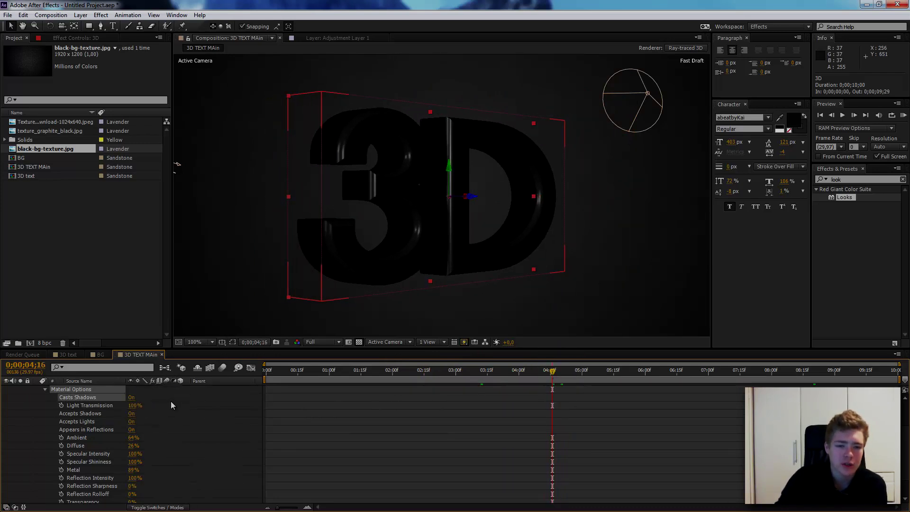
pyautogui.moveTo(553, 370)
pyautogui.mouseDown()
pyautogui.moveTo(685, 362)
pyautogui.moveTo(544, 372)
pyautogui.moveTo(561, 375)
pyautogui.mouseUp()
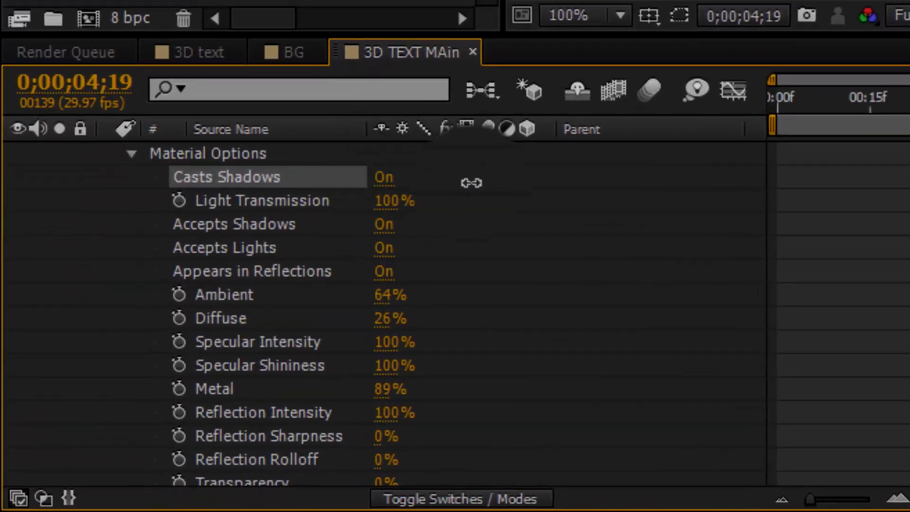
pyautogui.click(384, 177)
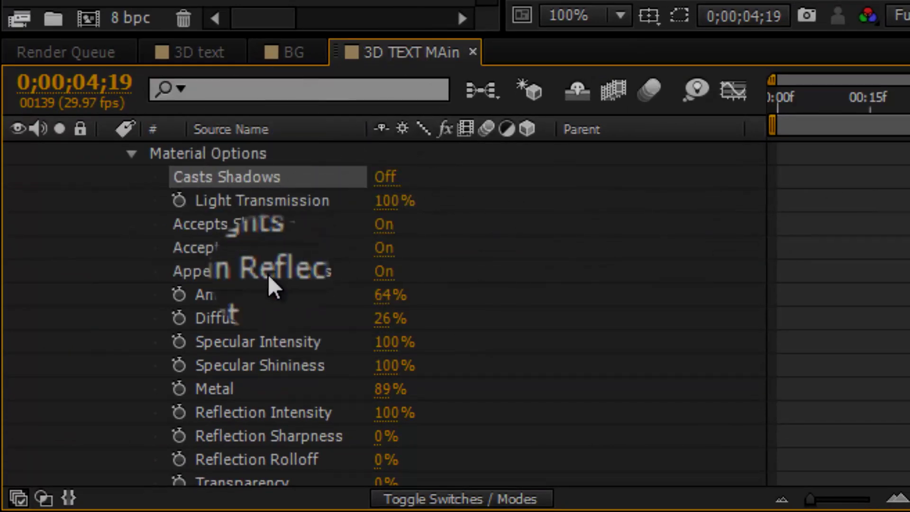
pyautogui.click(388, 177)
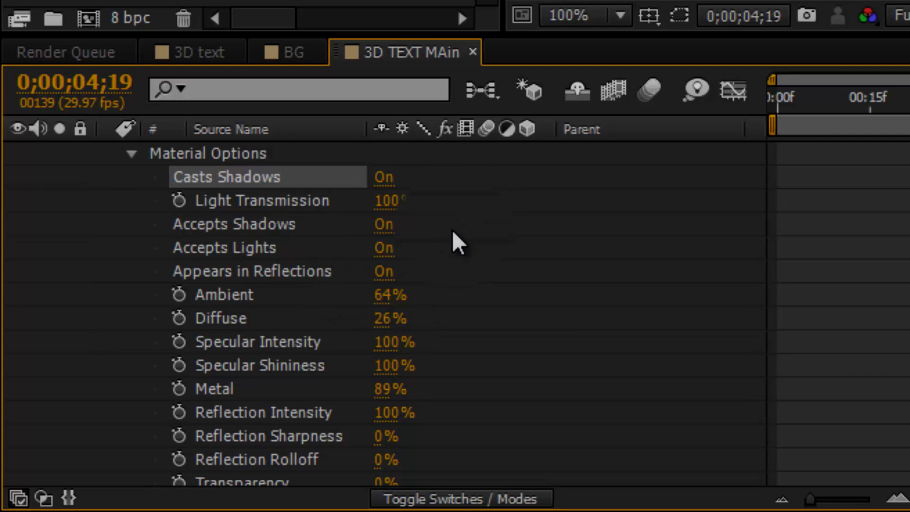
# Raise Reflection Sharpness to 100% and scrub through the start of the animation.
pyautogui.scroll(-3, 453, 227)
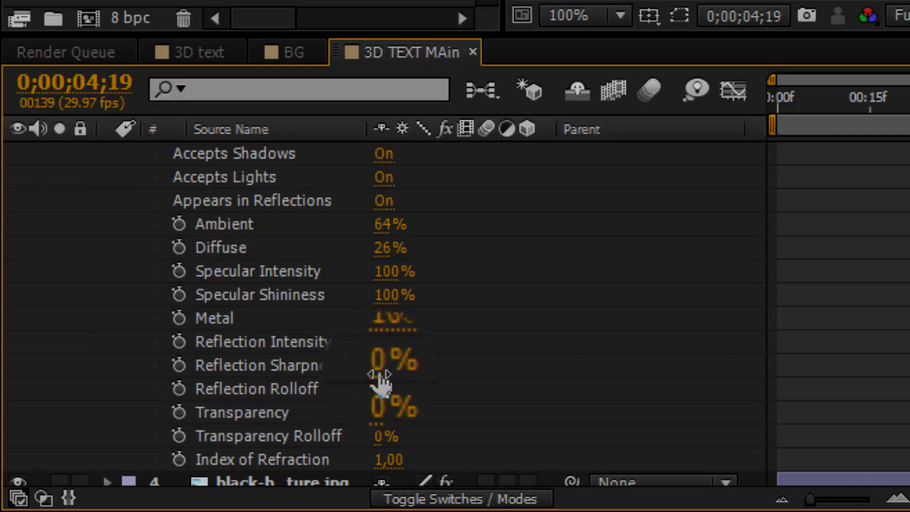
pyautogui.moveTo(384, 372); pyautogui.dragTo(522, 366)
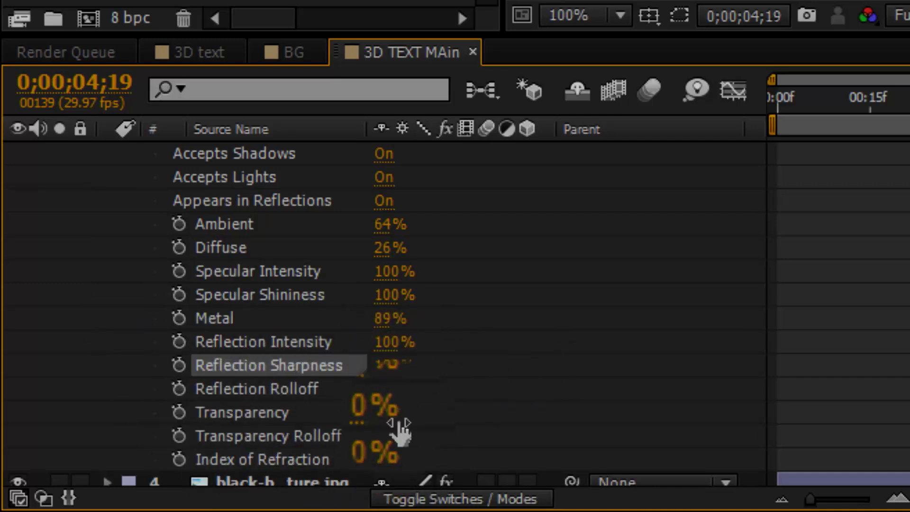
pyautogui.moveTo(777, 104); pyautogui.dragTo(605, 205)
# Collapse the '3D' layer and play a full-screen numpad-0 preview of the spinning text.
pyautogui.scroll(5, 333, 277)
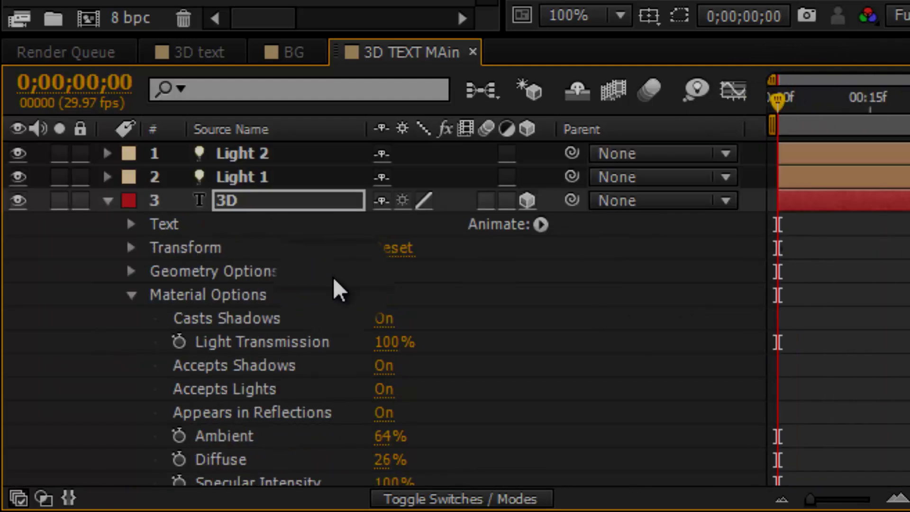
pyautogui.click(107, 200)
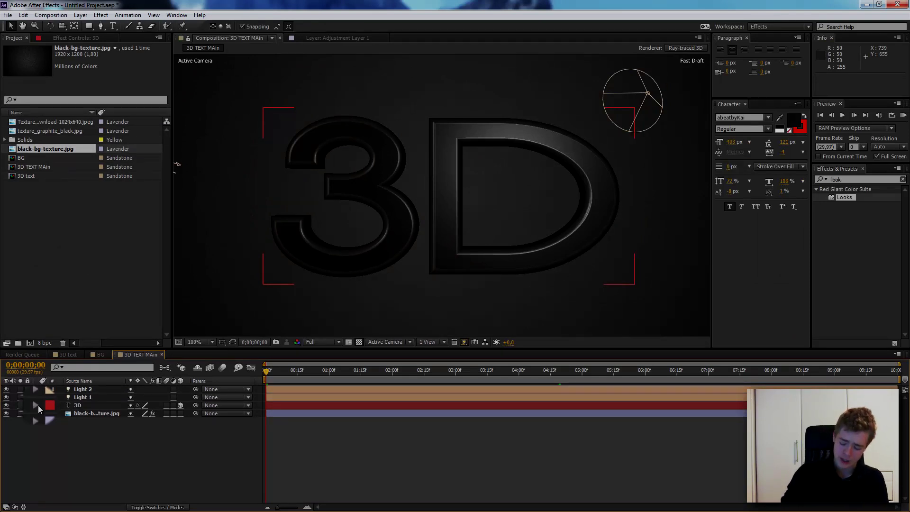
pyautogui.press('KP_0')
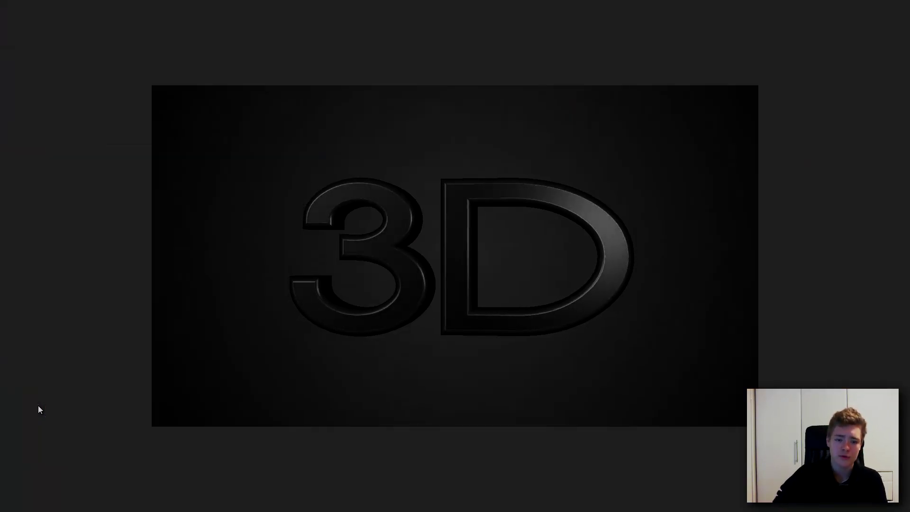